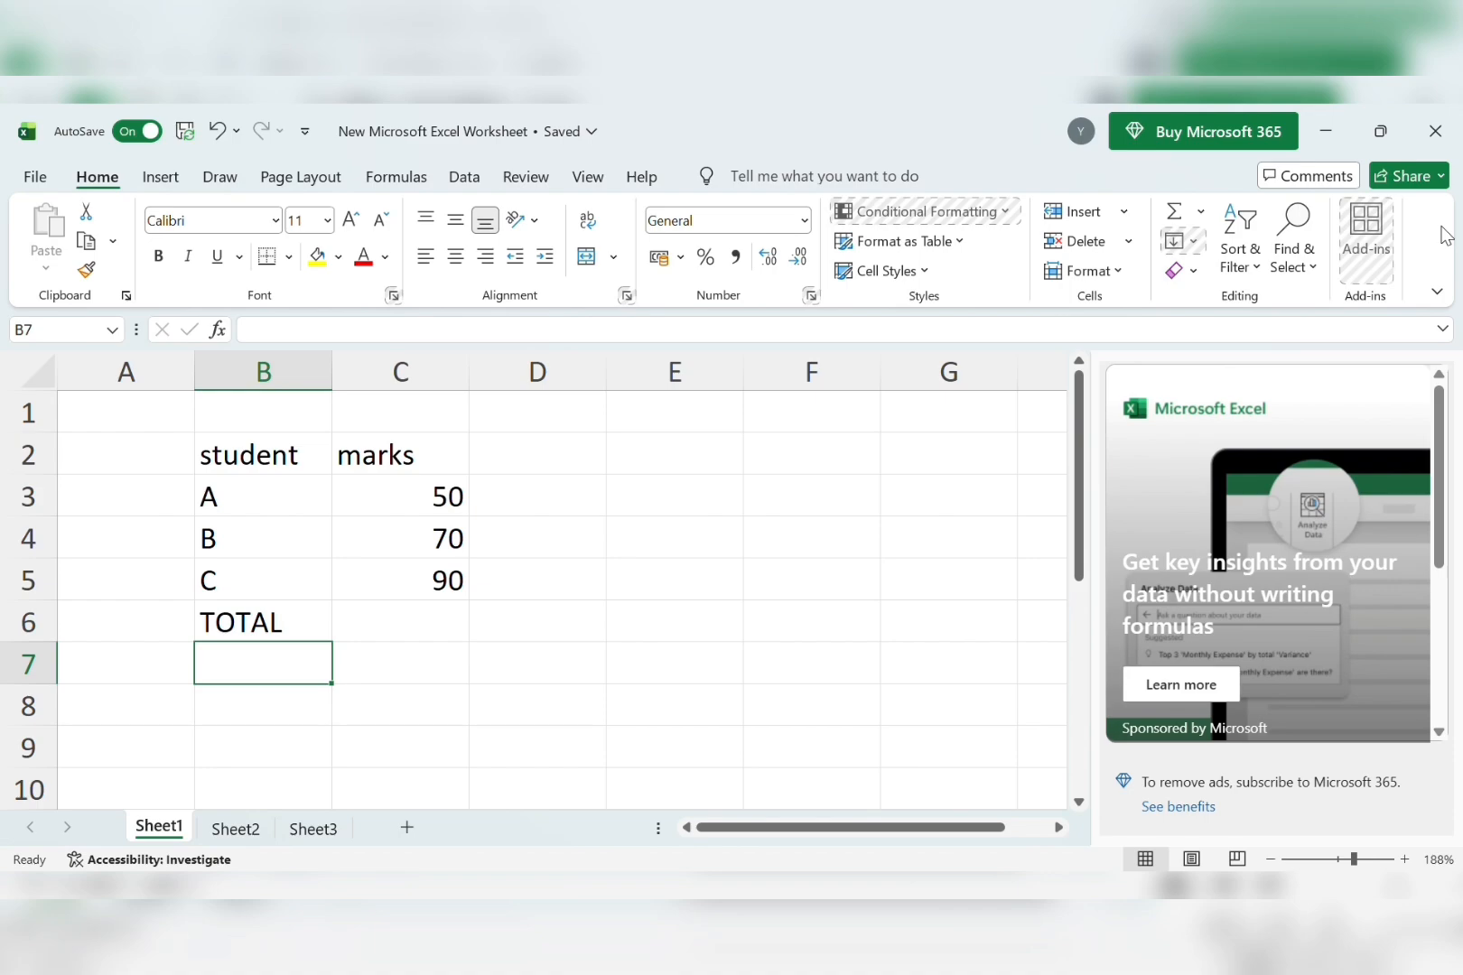
# Enter =SUM(C3:C4:C5) in C6 beside TOTAL so it shows 210.
pyautogui.click(404, 639)
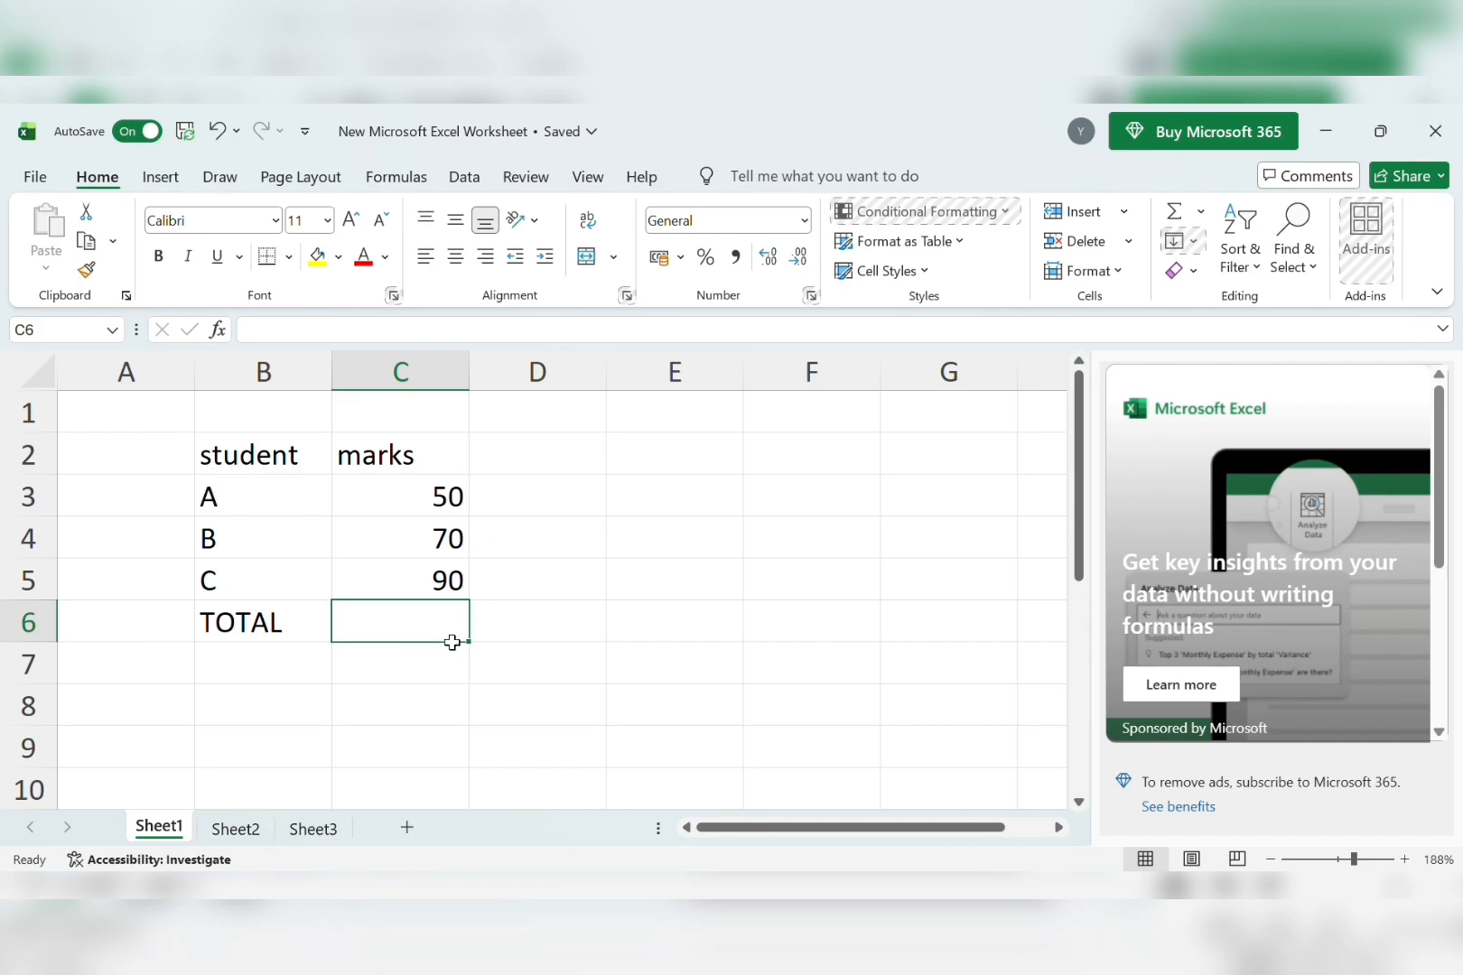
pyautogui.write('=')
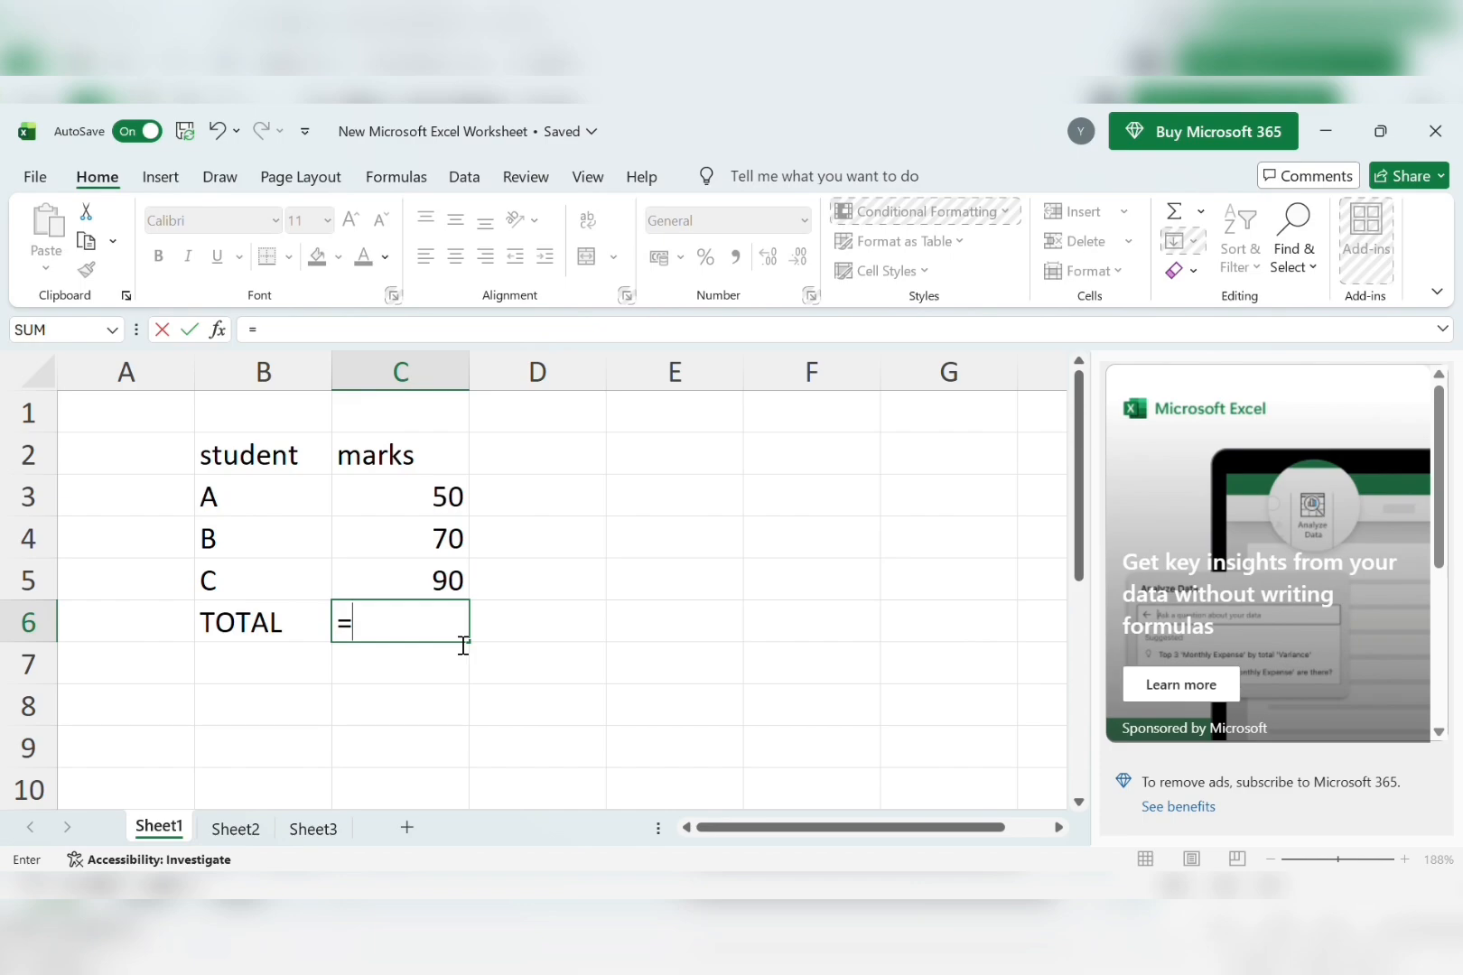
pyautogui.write('SUM')
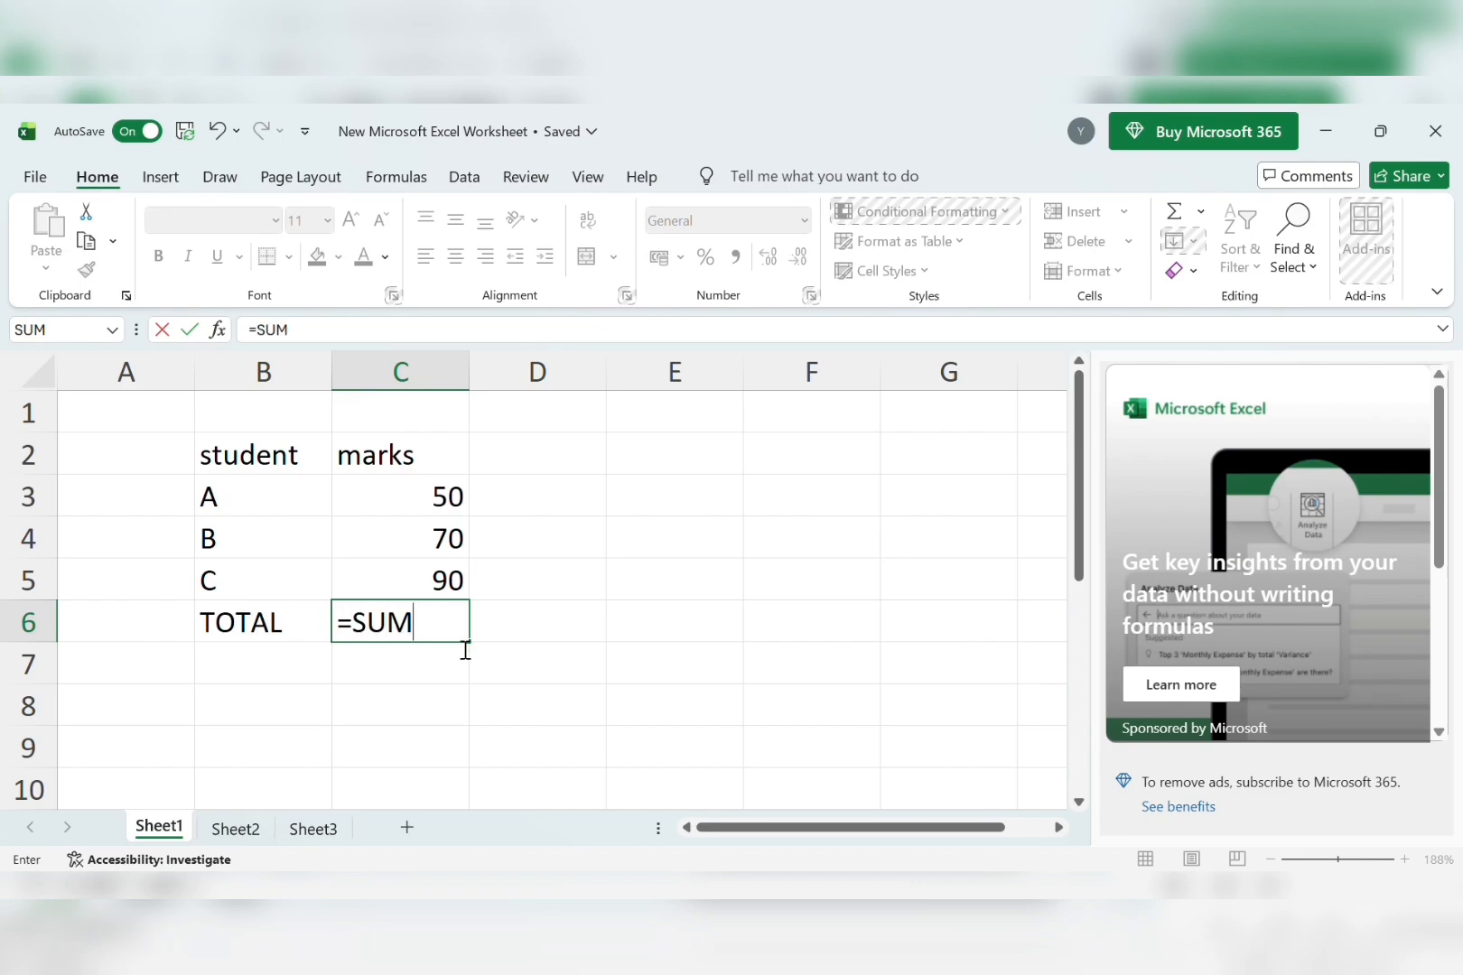
pyautogui.write('(')
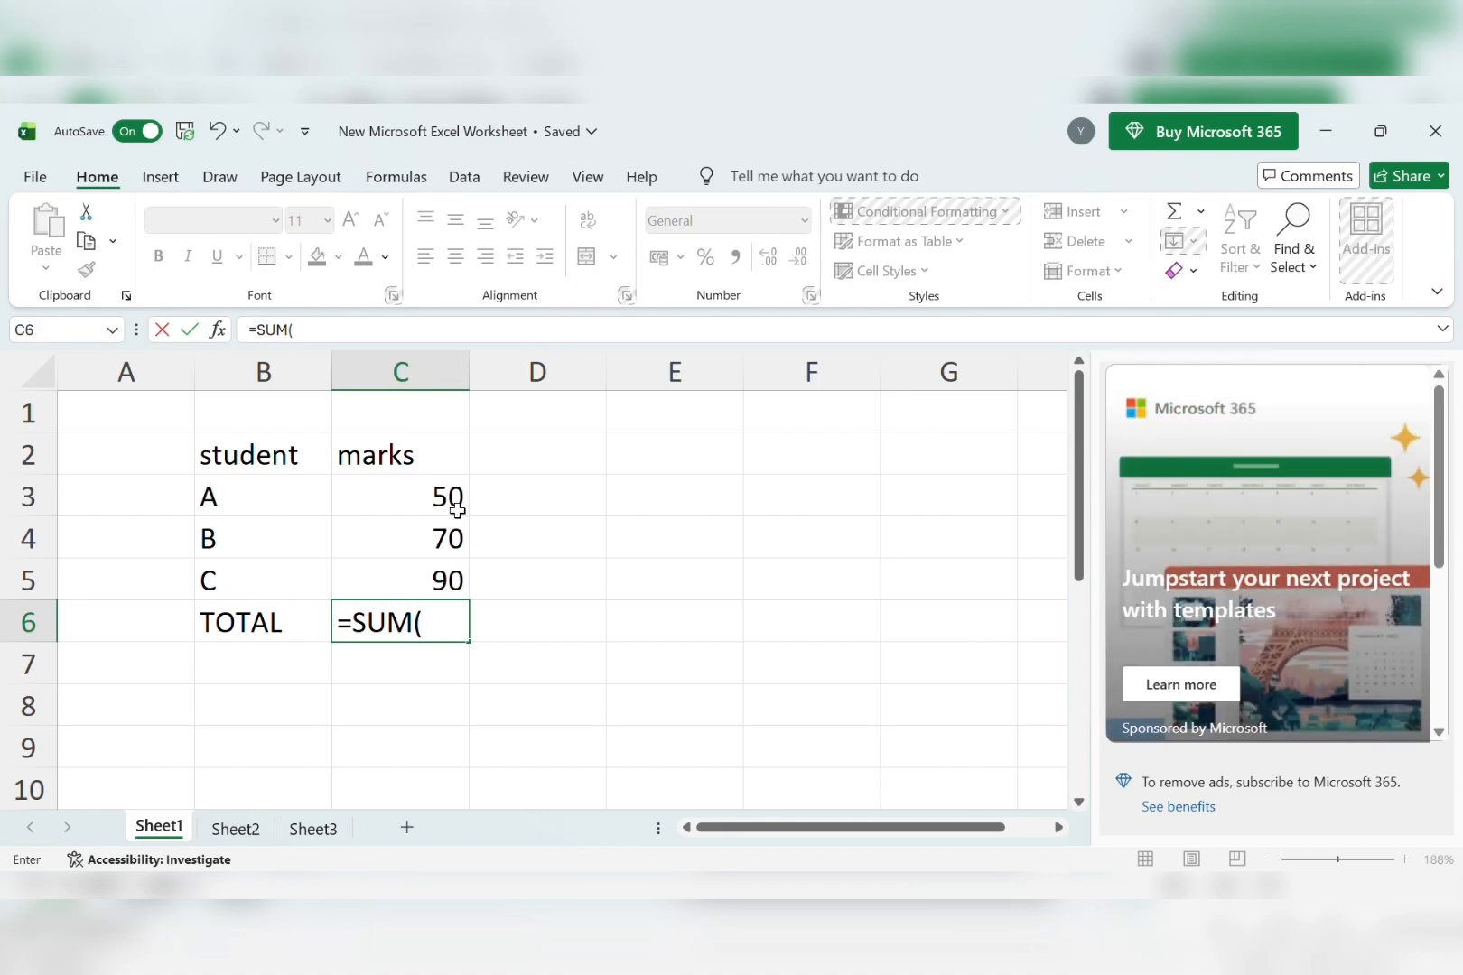
pyautogui.click(456, 511)
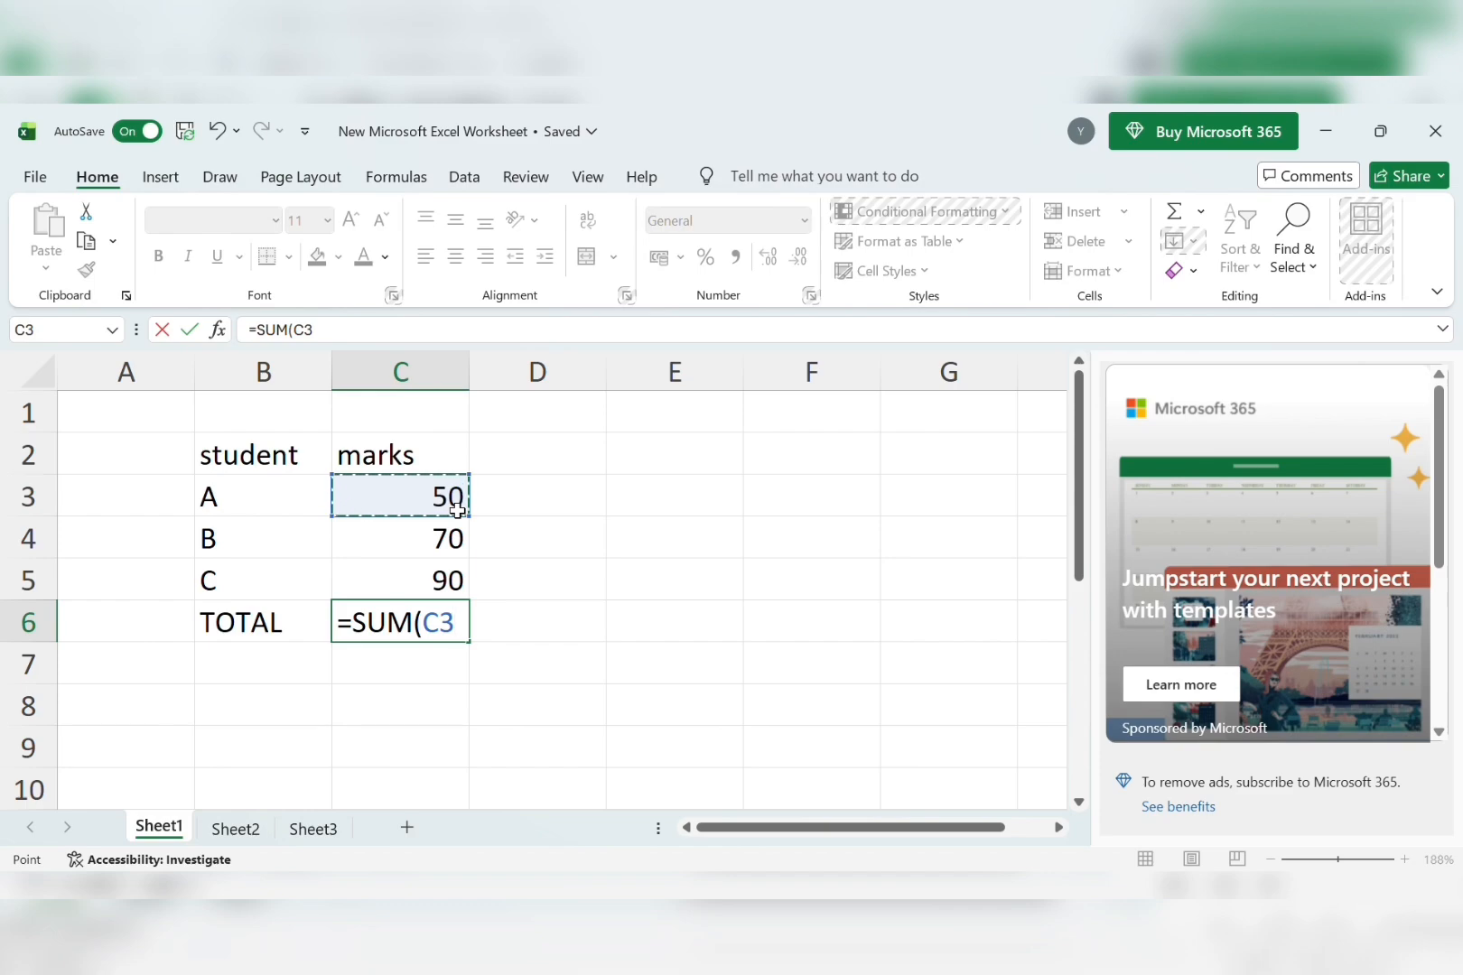
pyautogui.press('F8')
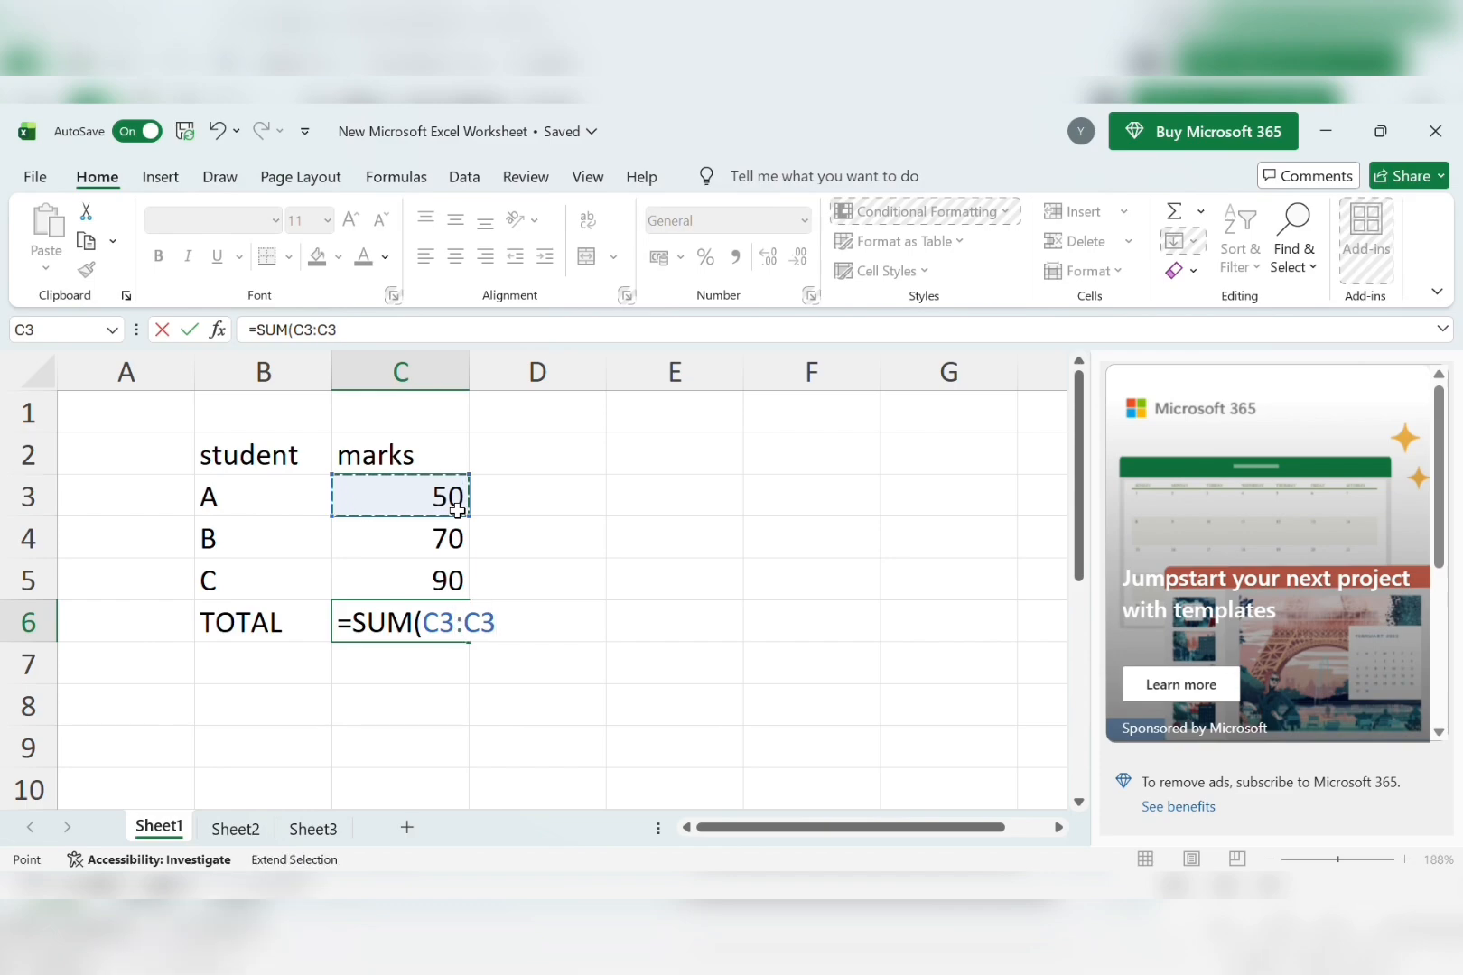
pyautogui.press('BackSpace')
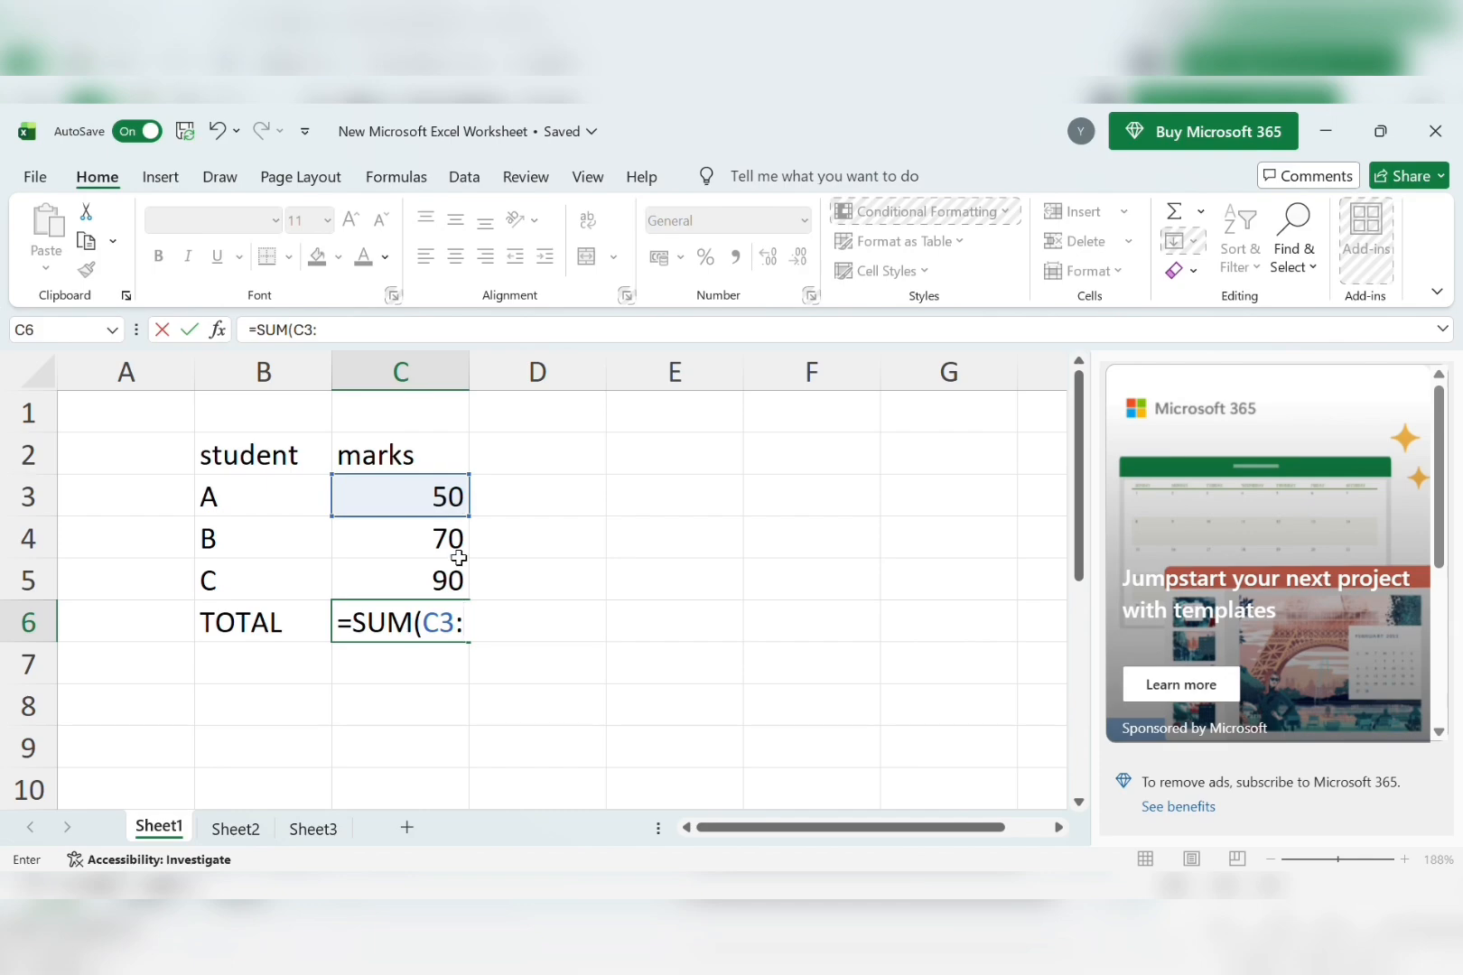
pyautogui.click(458, 556)
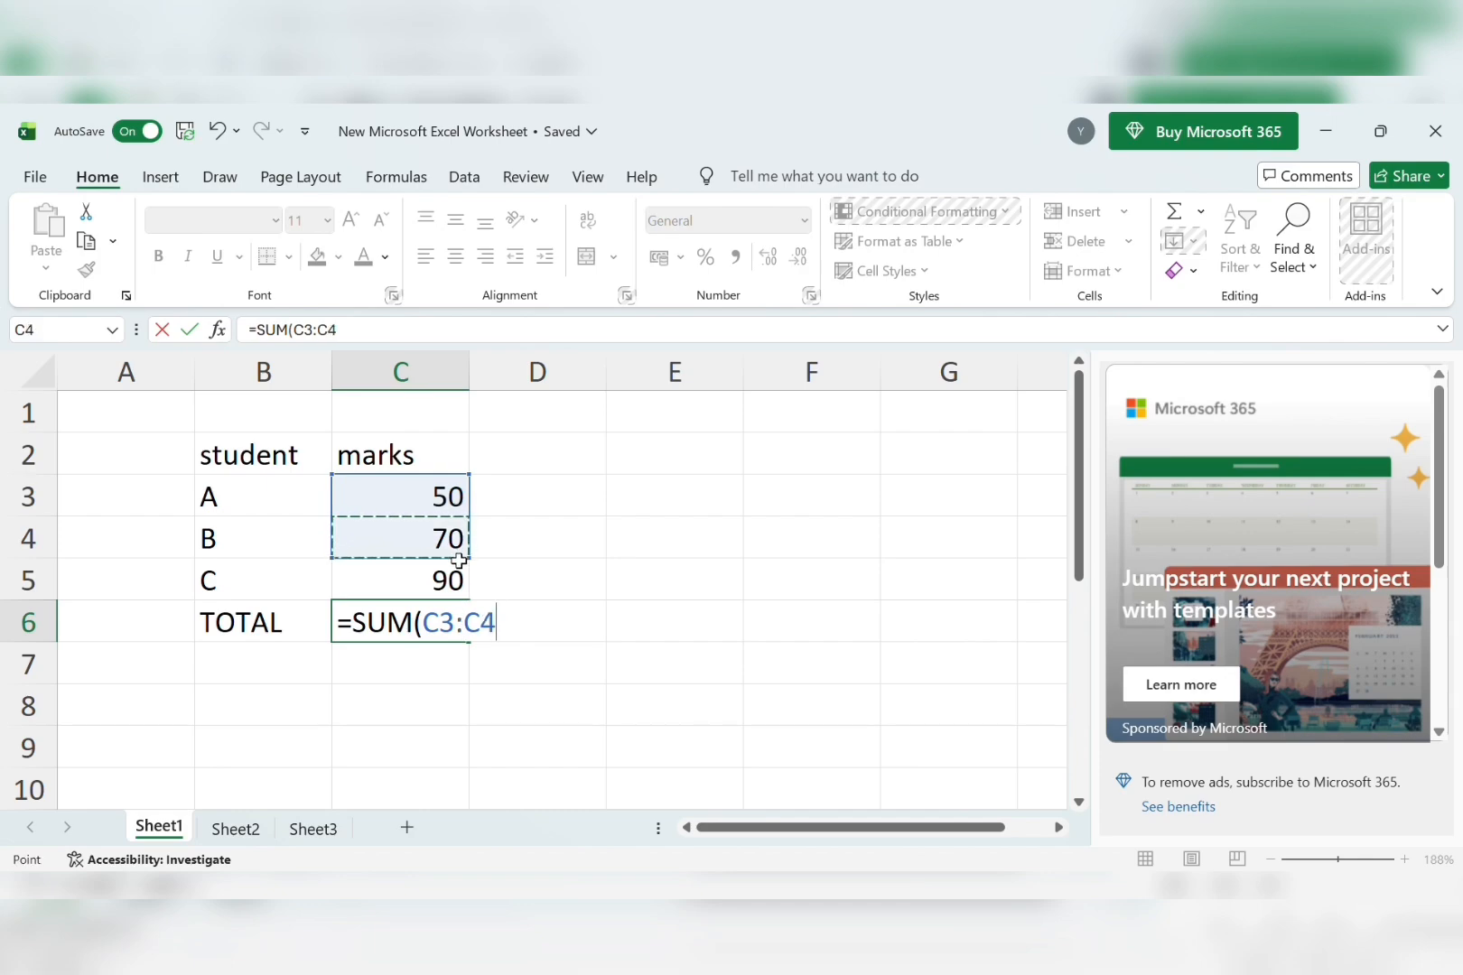
pyautogui.press('F8')
pyautogui.press('BackSpace')
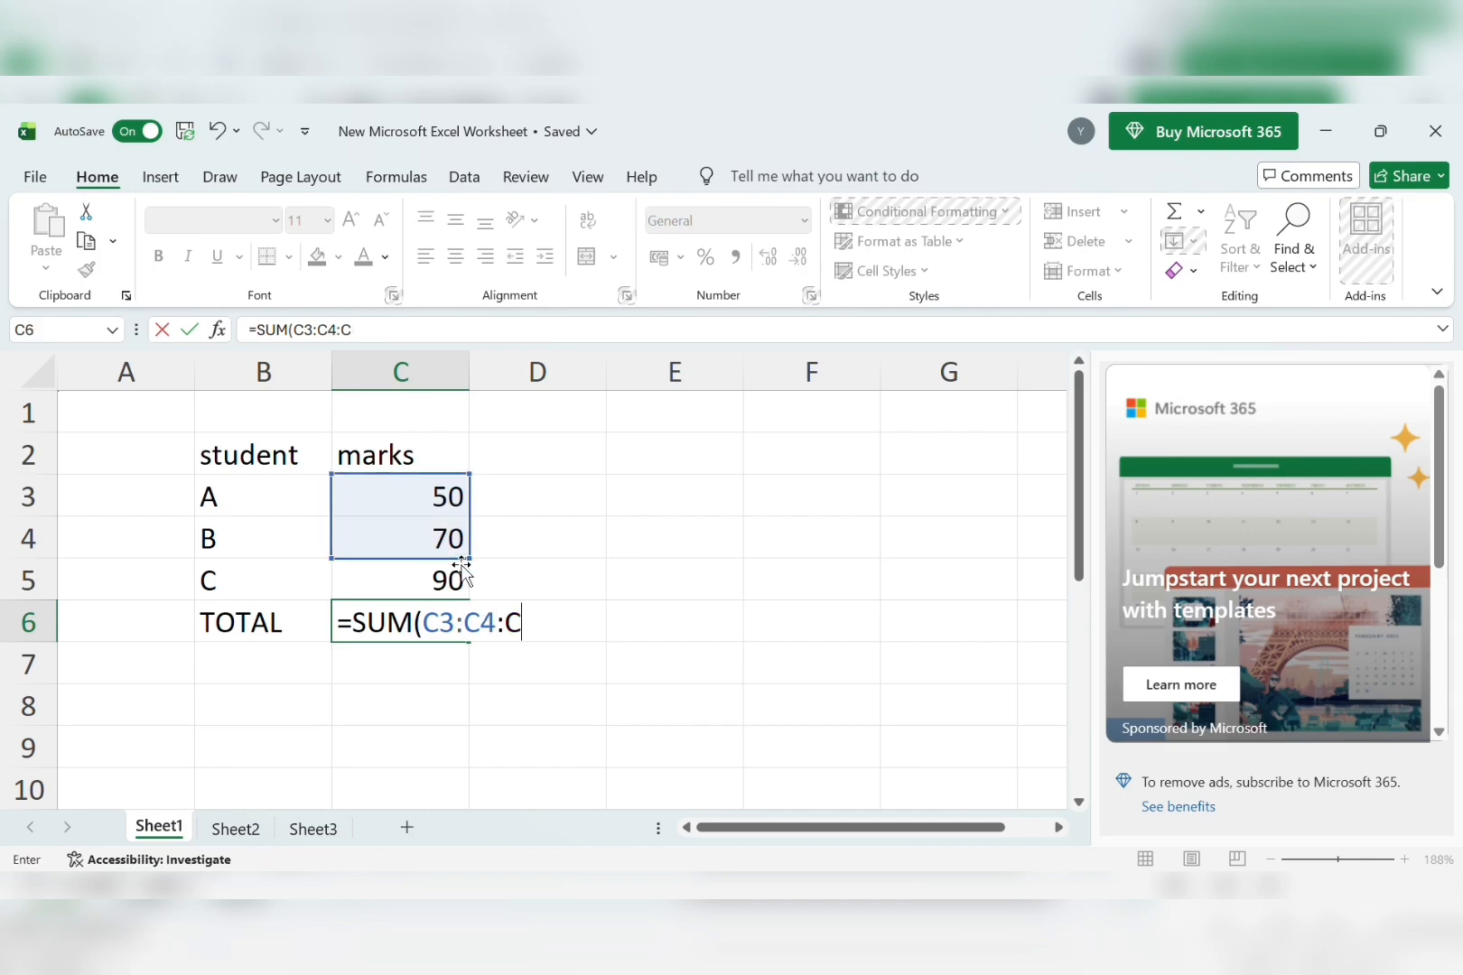
pyautogui.press('BackSpace')
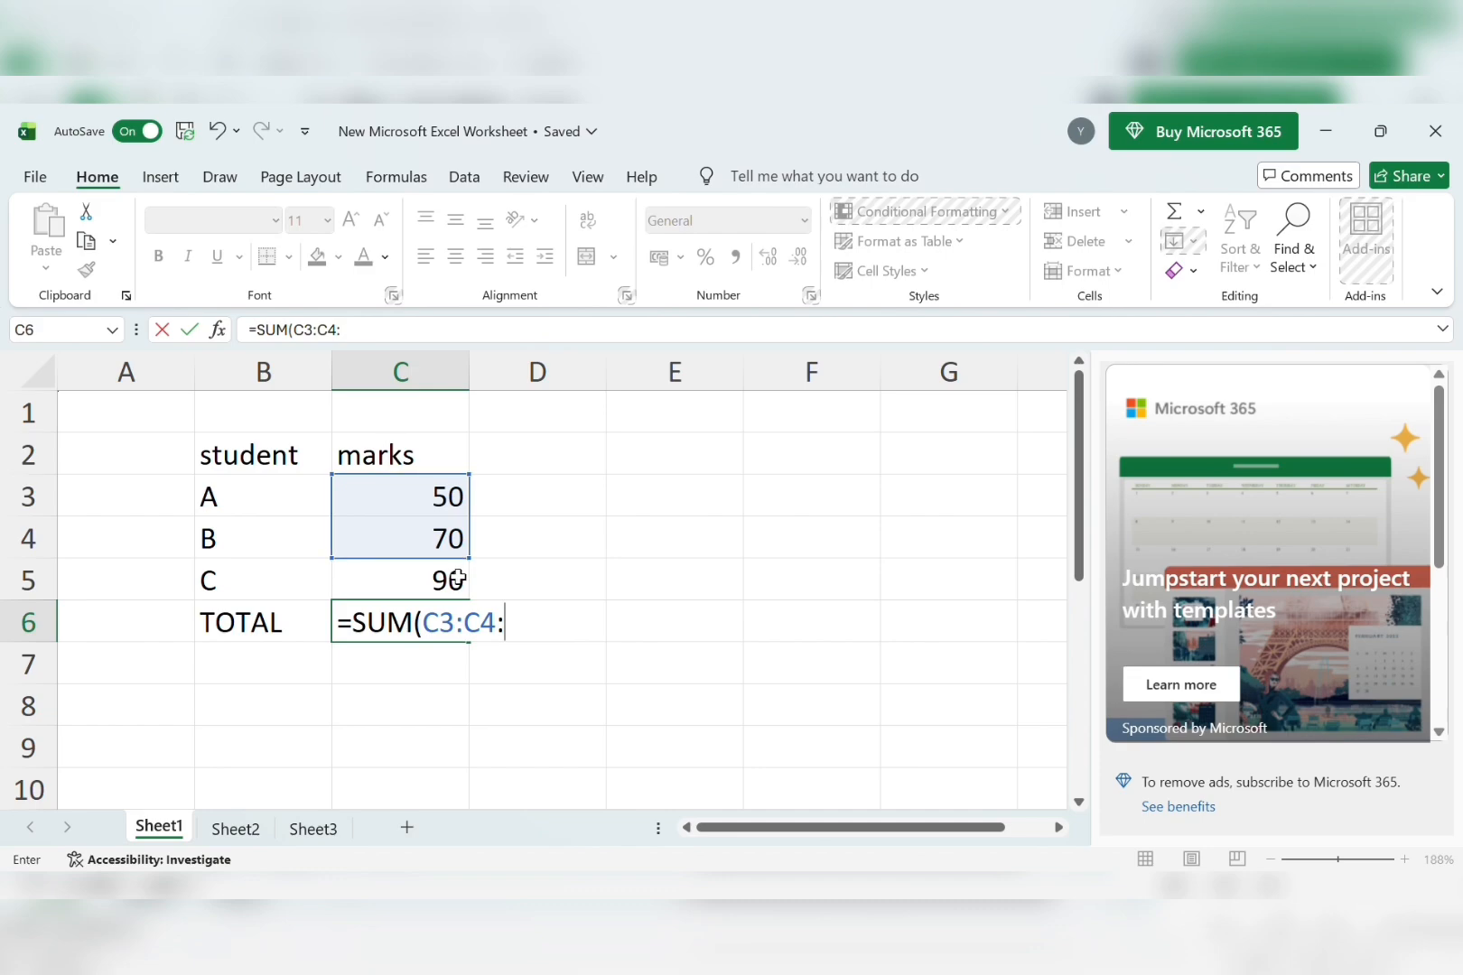
pyautogui.click(458, 580)
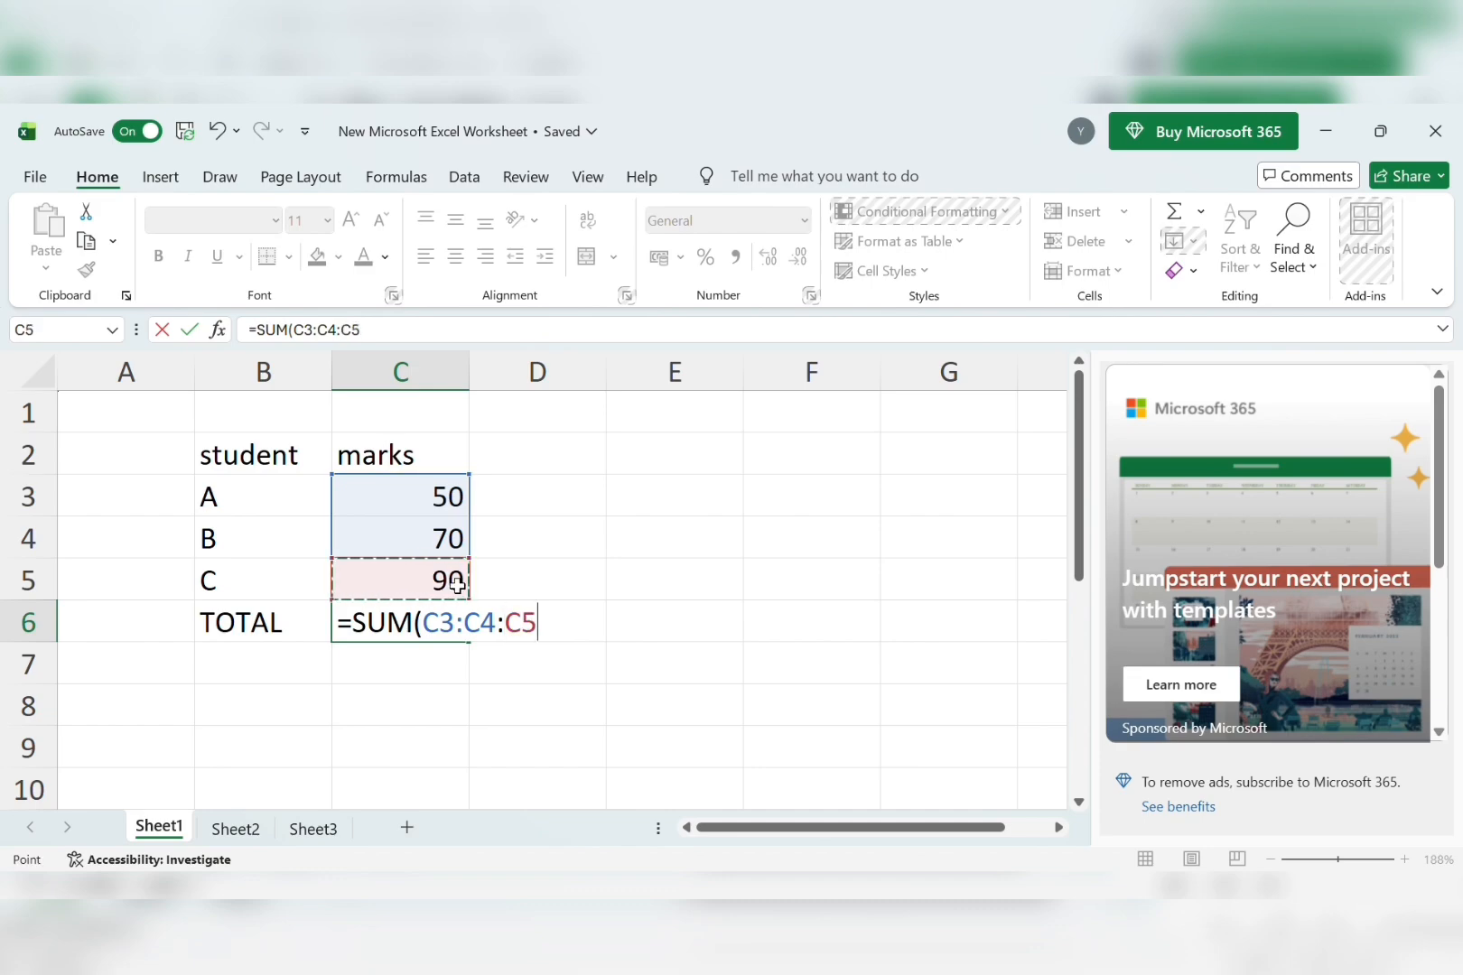
pyautogui.write(')')
pyautogui.press('Return')
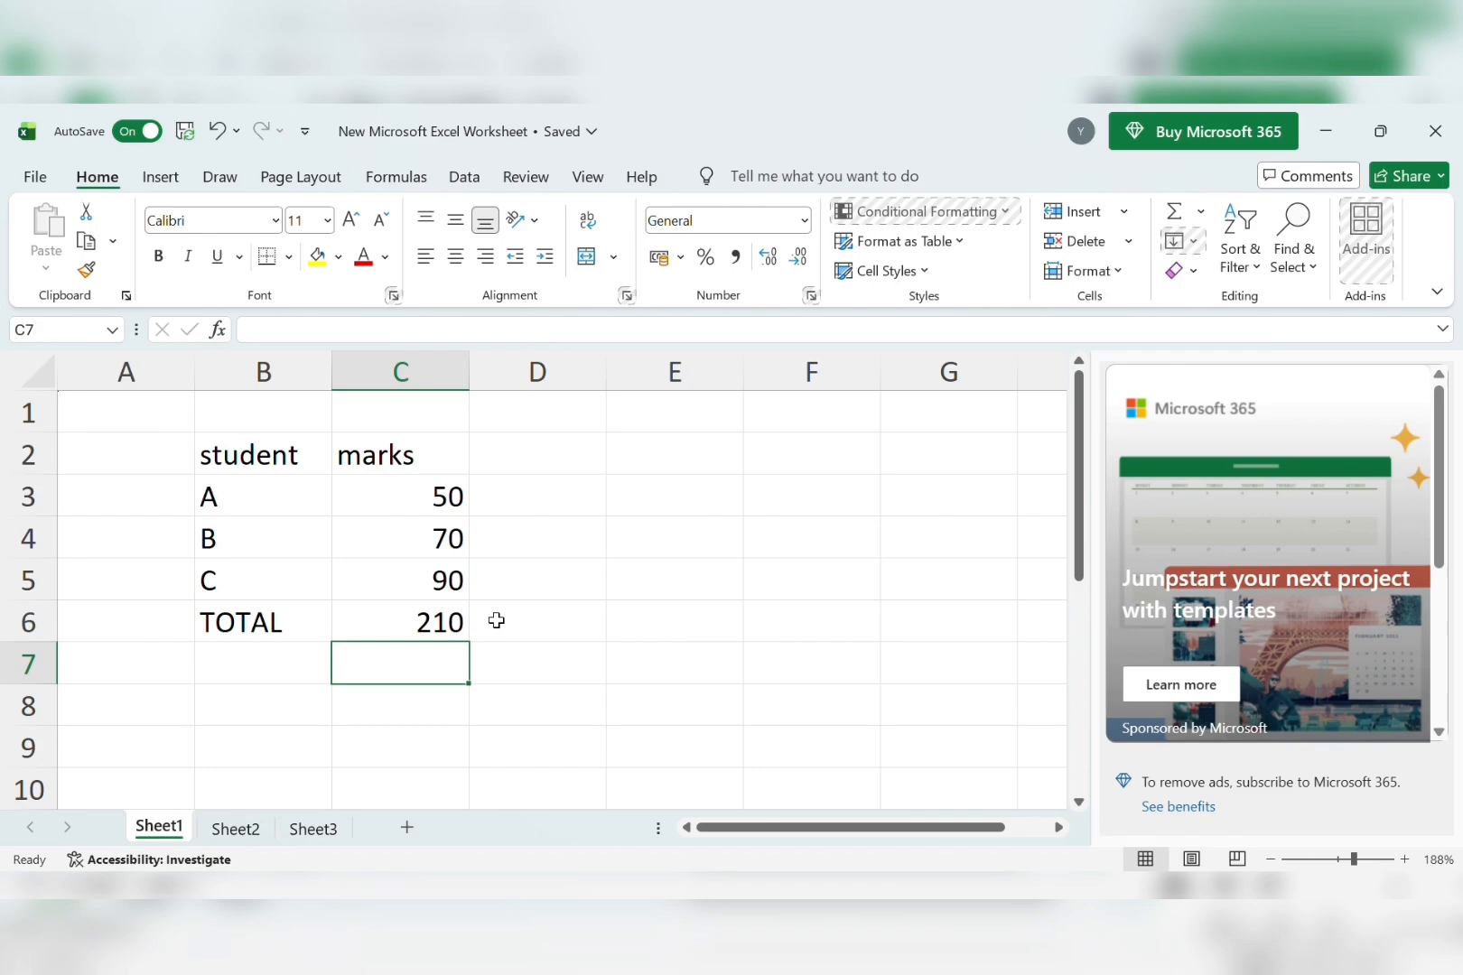
# Add the label AVERAGE in B7 below TOTAL.
pyautogui.click(247, 656)
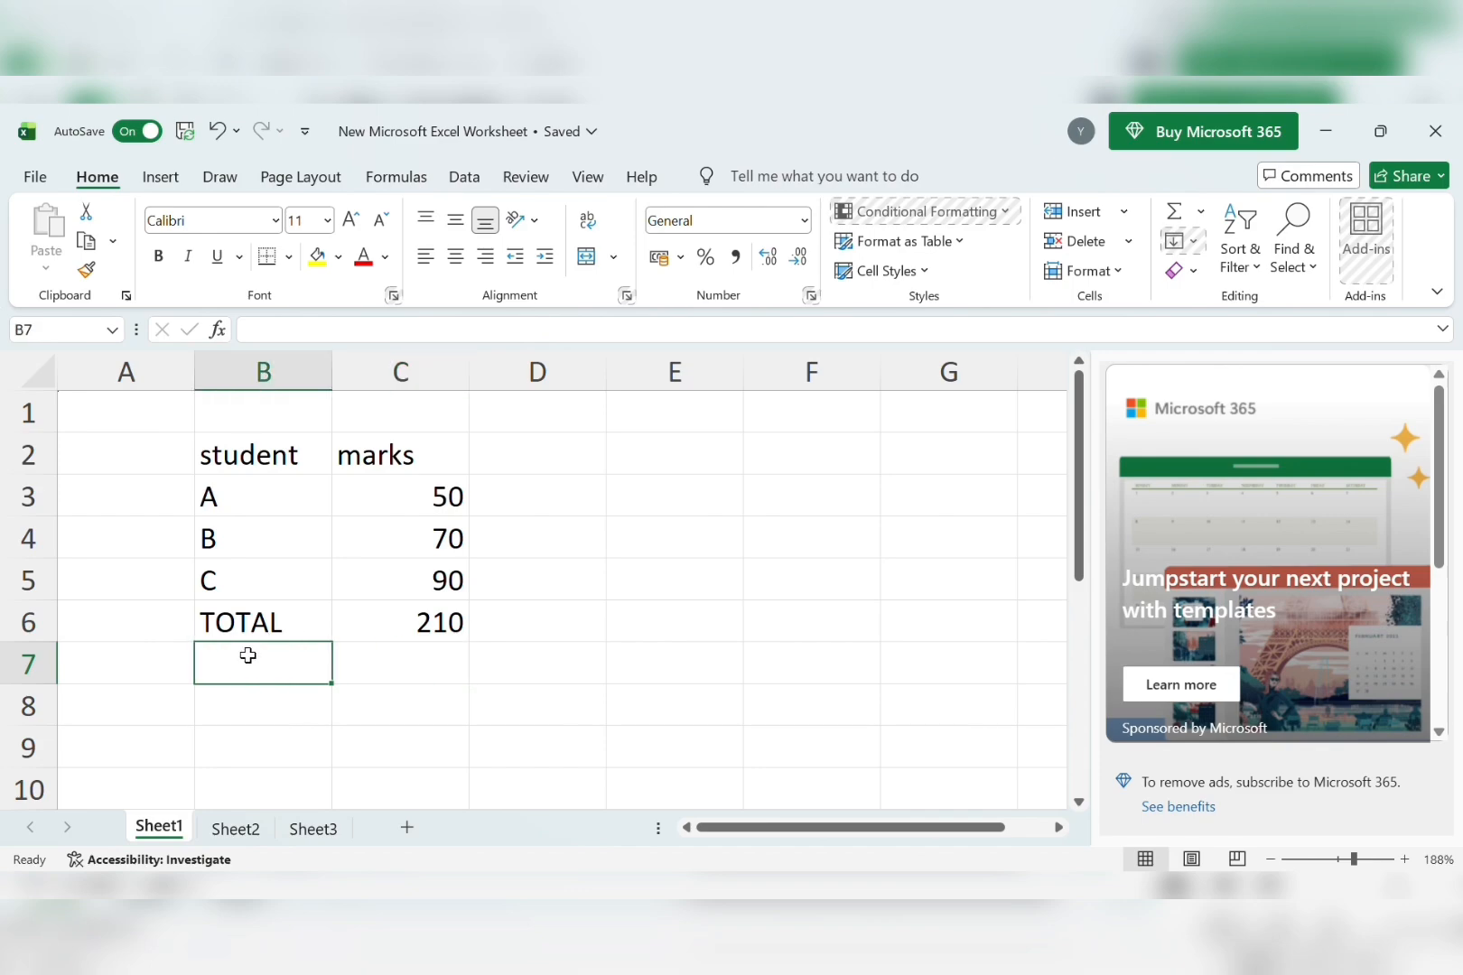
pyautogui.write('AVERAGE')
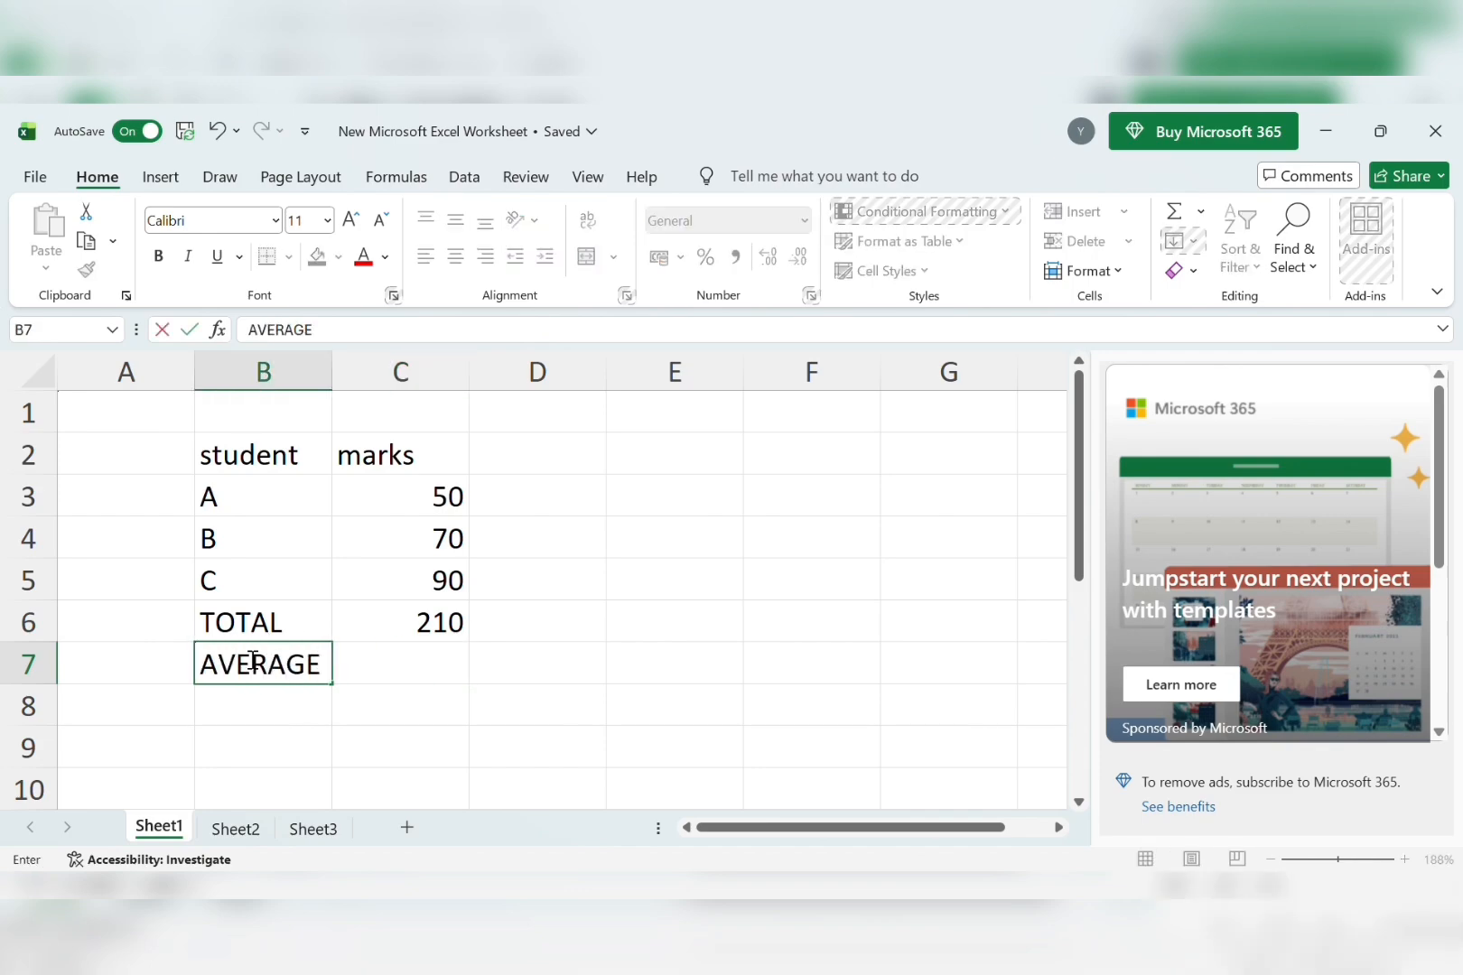
pyautogui.press('Tab')
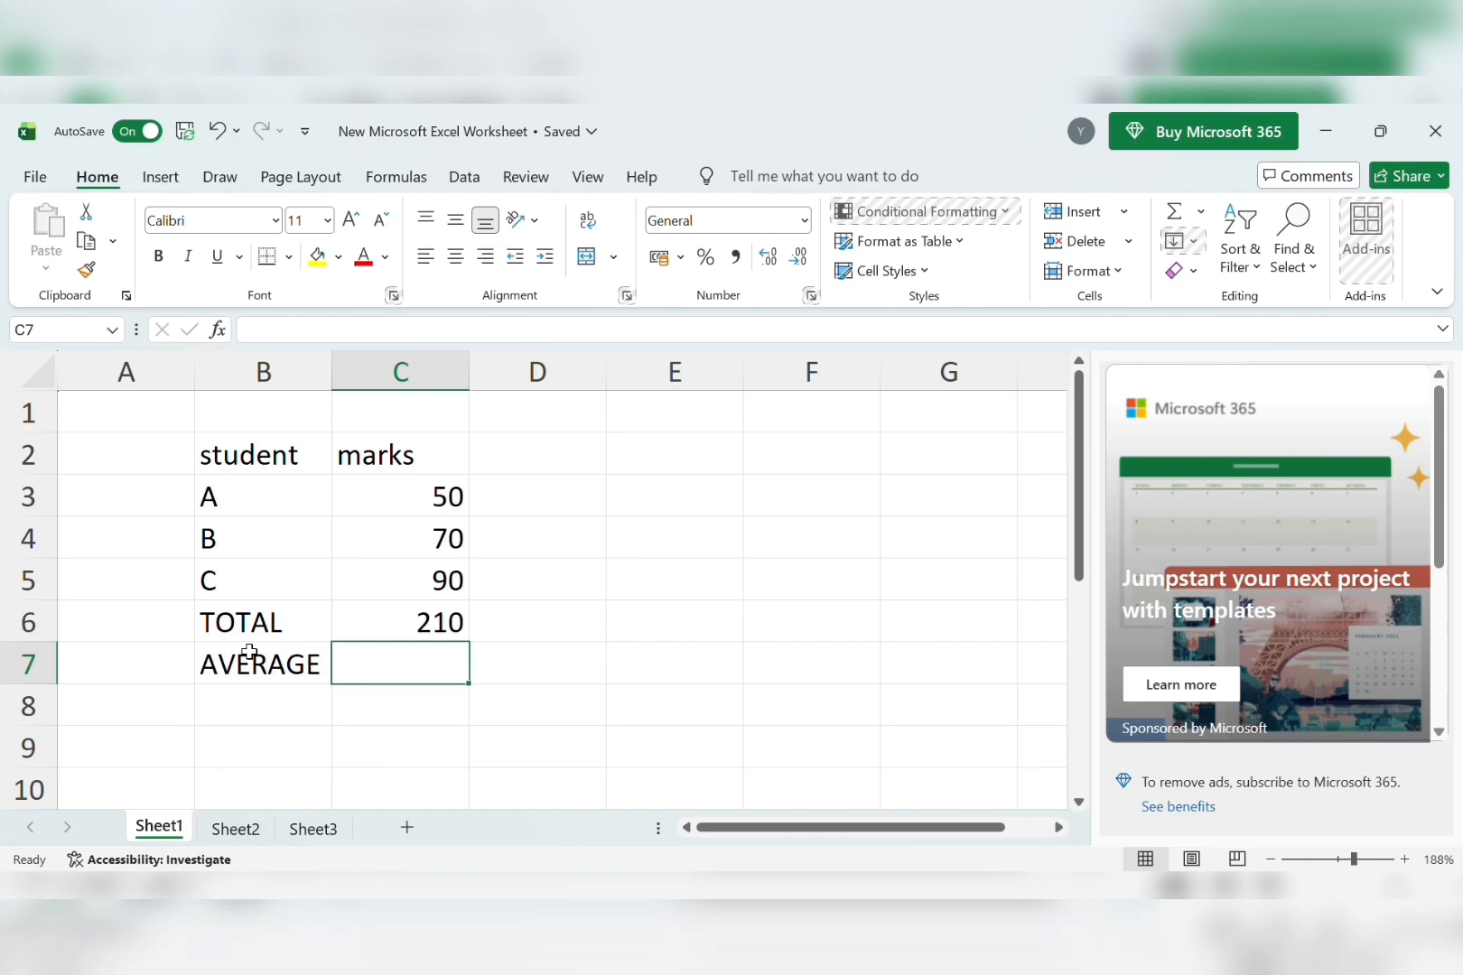
# Enter =AVERAGE(C3:C4:C5) in C7 to show 70, then start the next label in B8.
pyautogui.write('=')
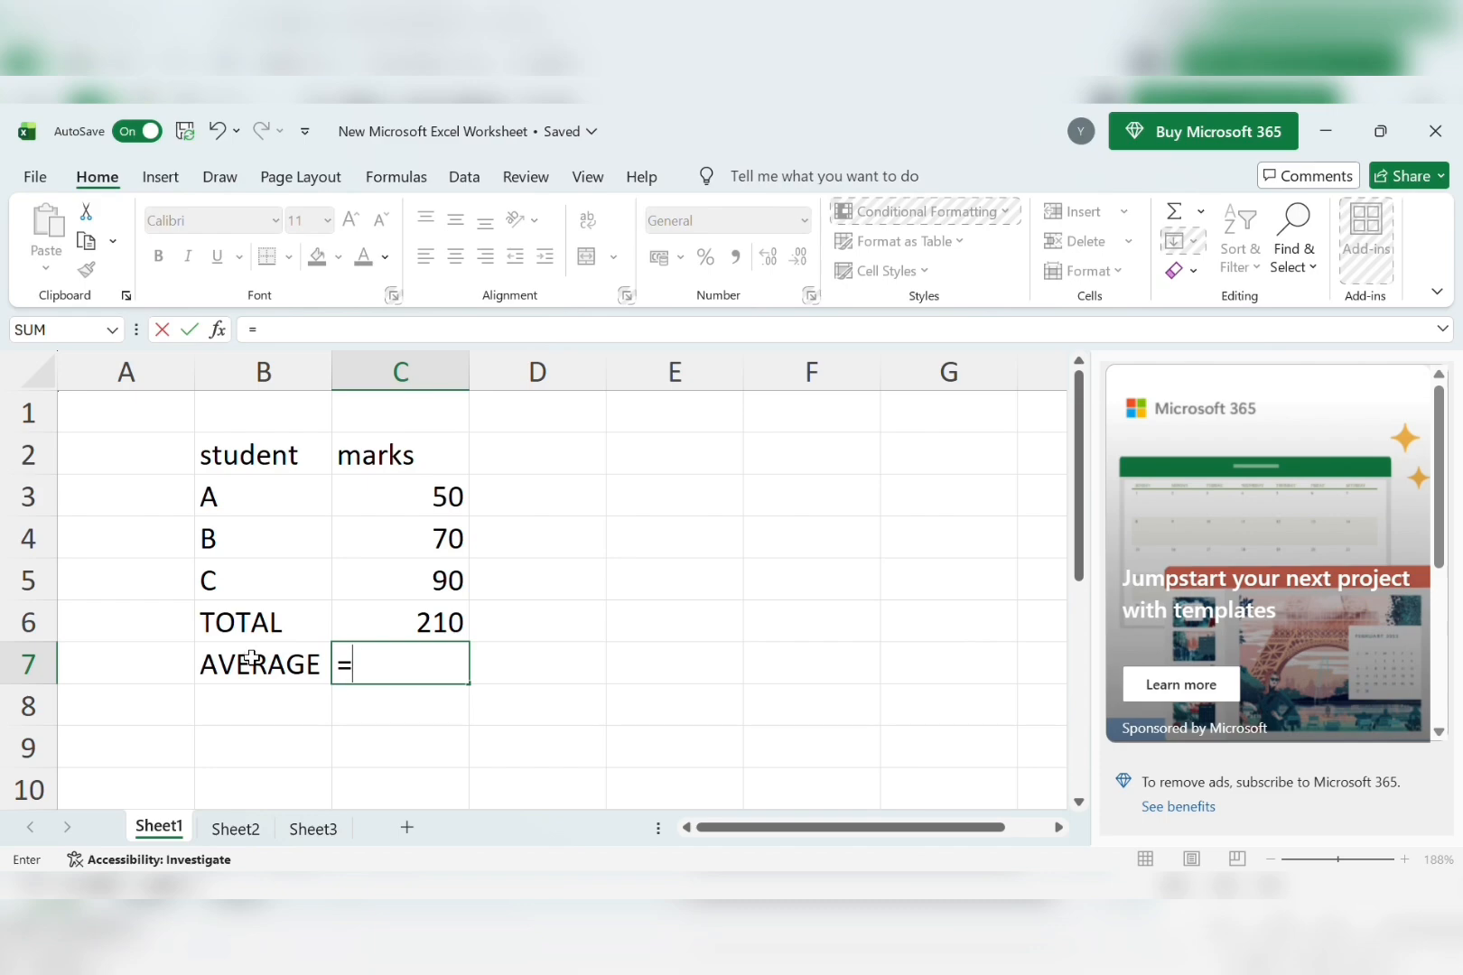
pyautogui.write('AVE')
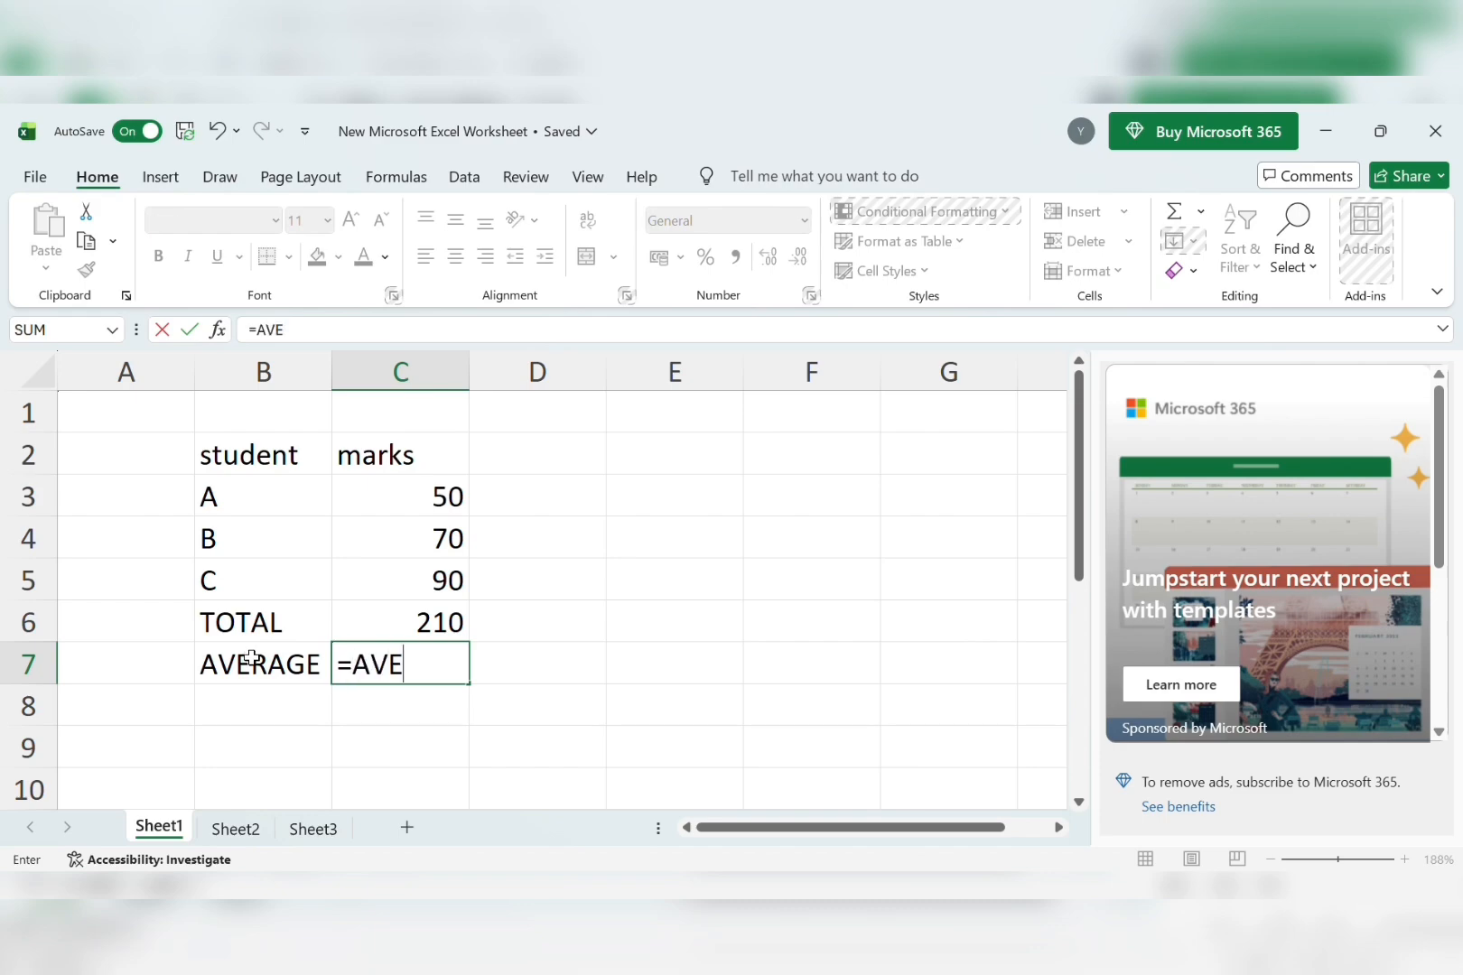
pyautogui.write('RAGE')
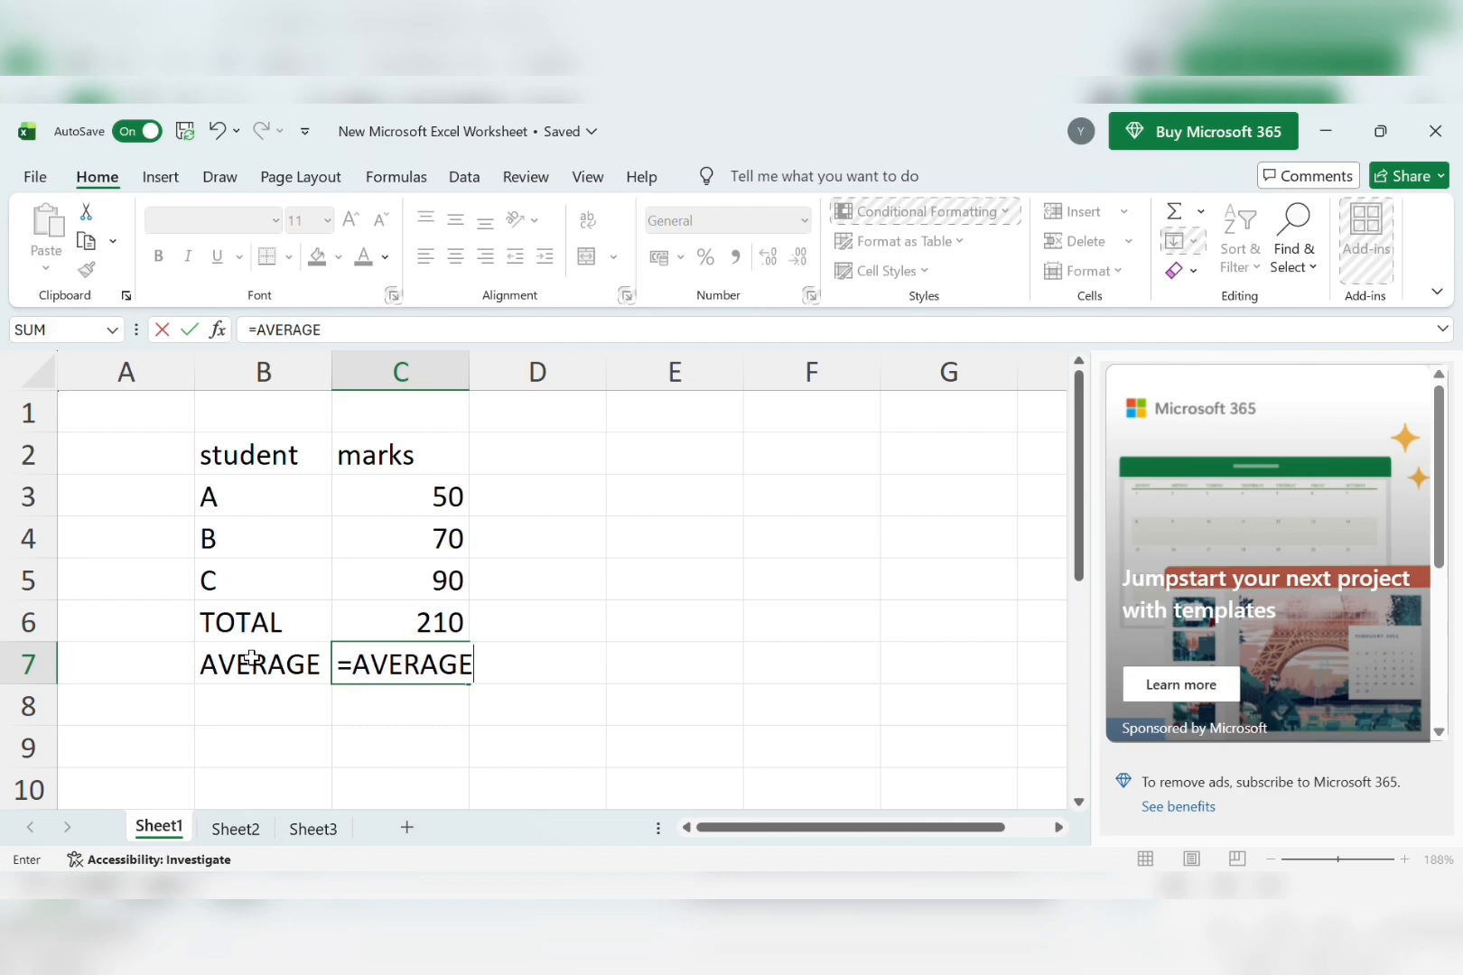
pyautogui.write('(')
pyautogui.click(413, 511)
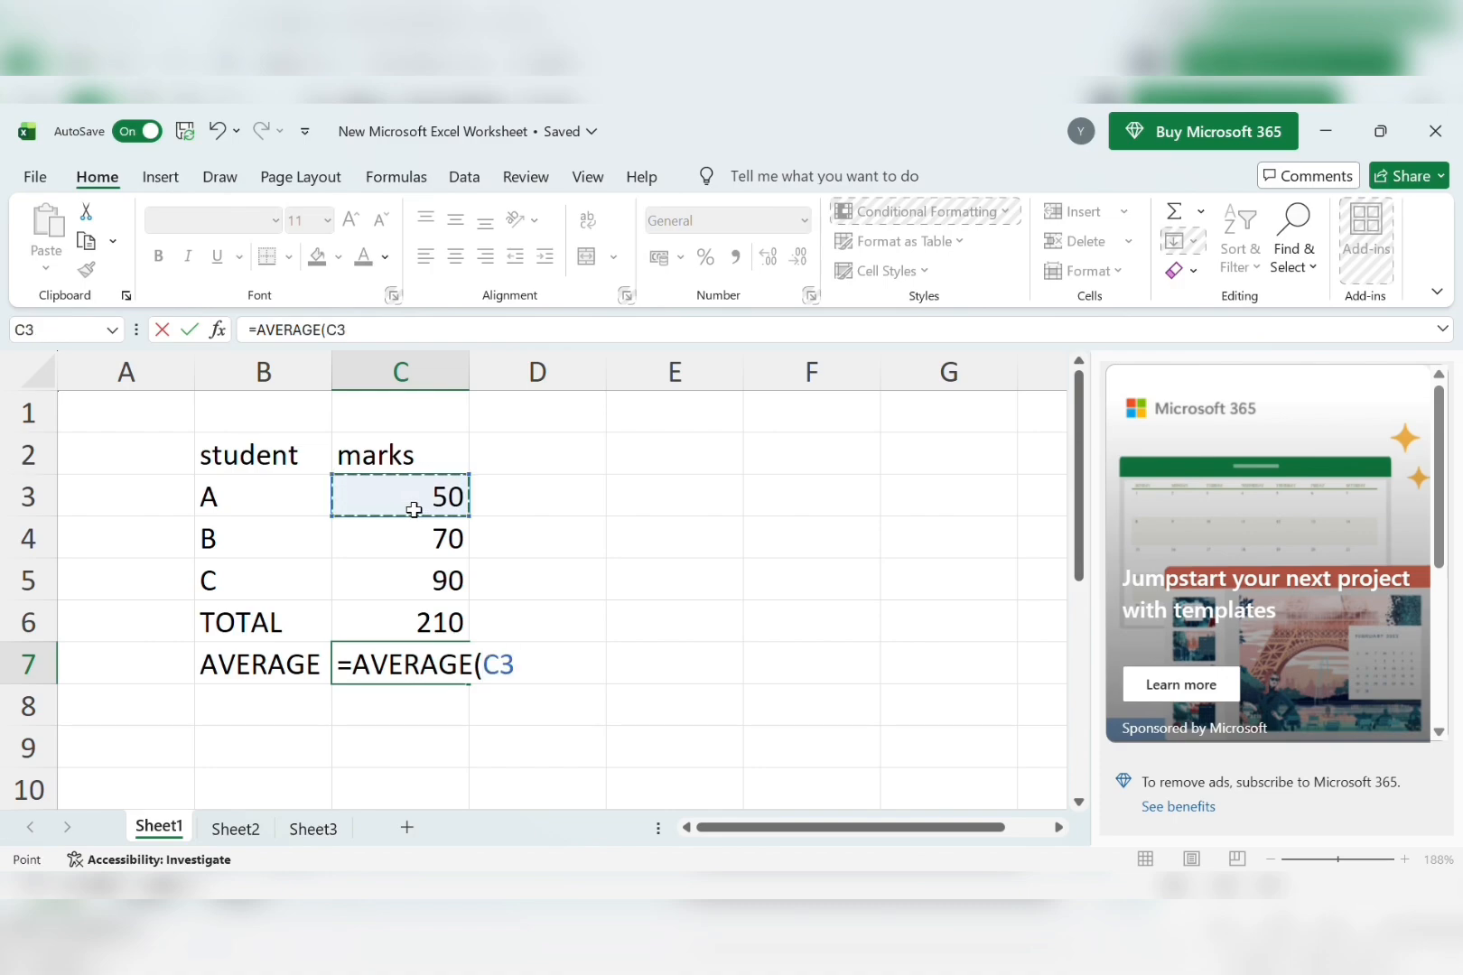
pyautogui.press('F8')
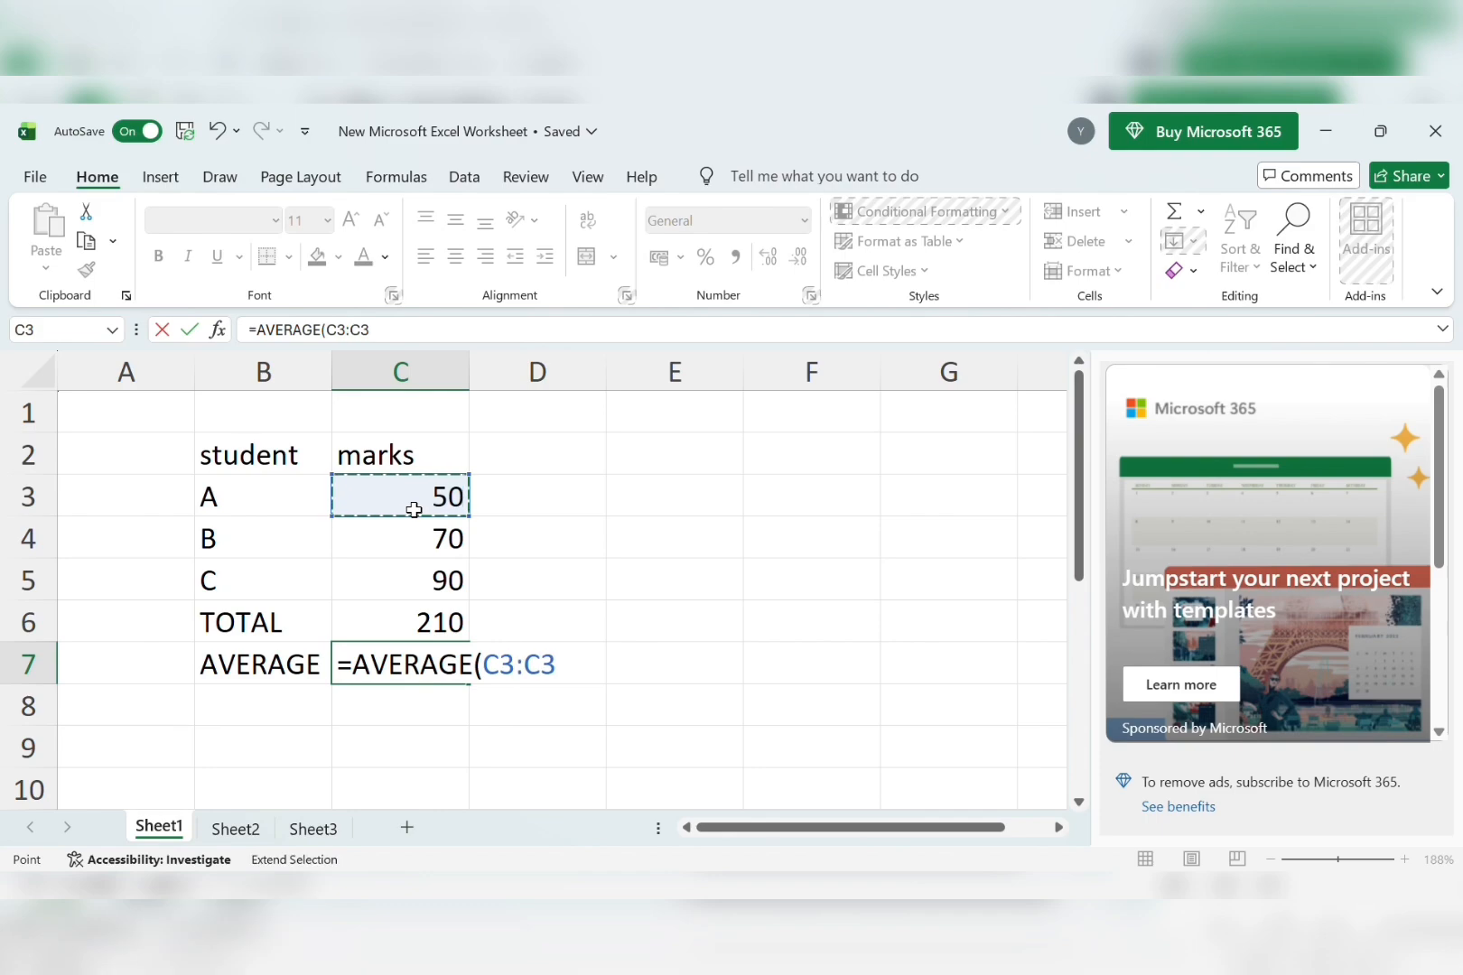
pyautogui.write(':')
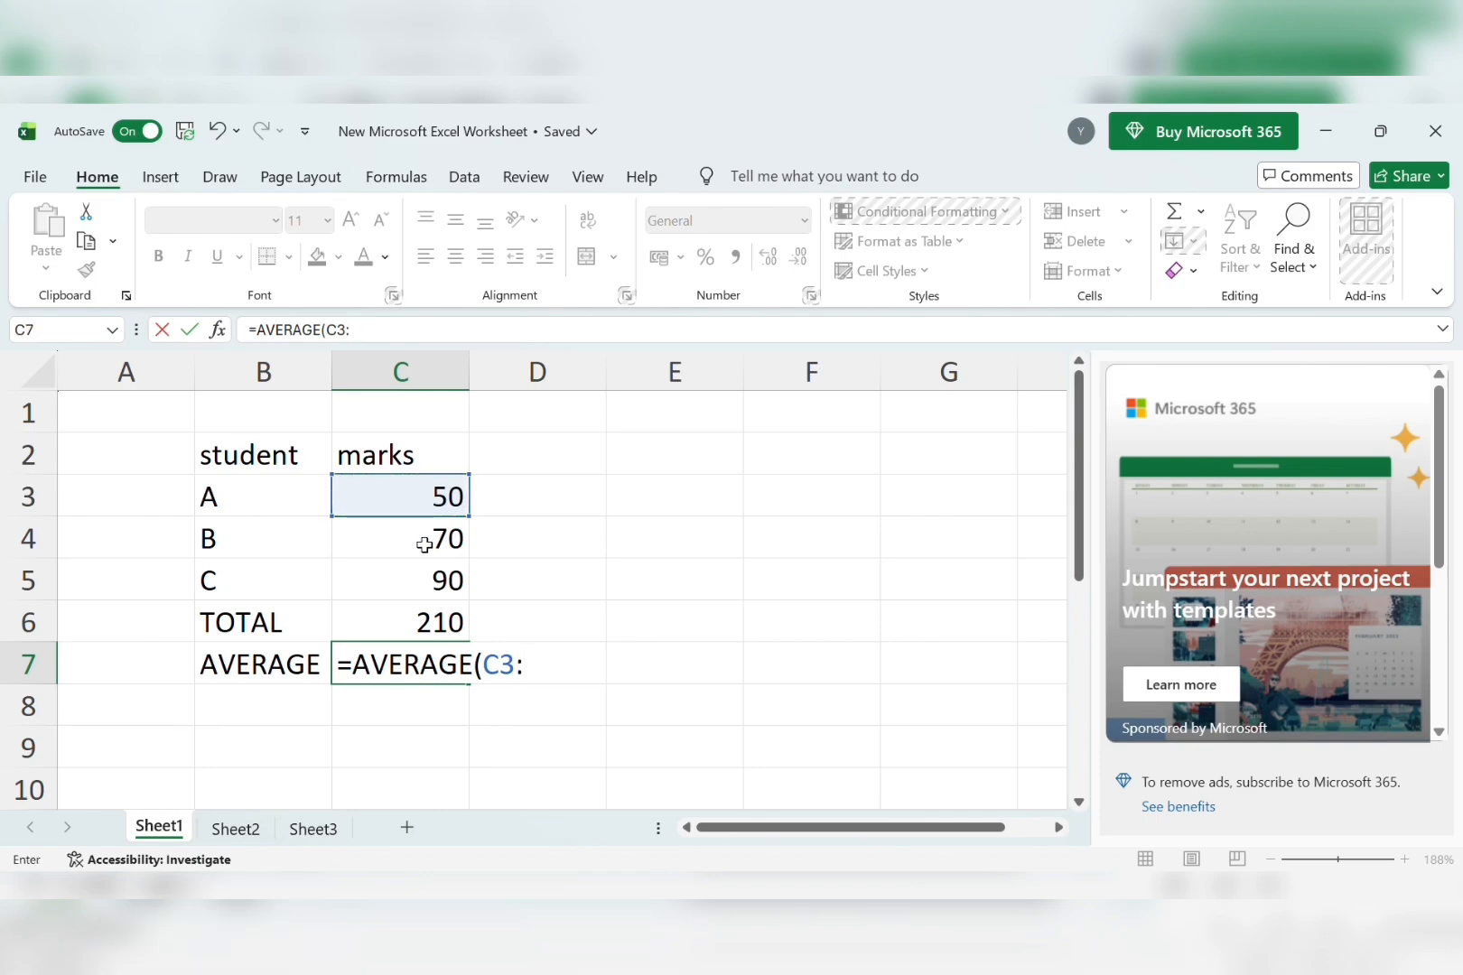
pyautogui.click(423, 546)
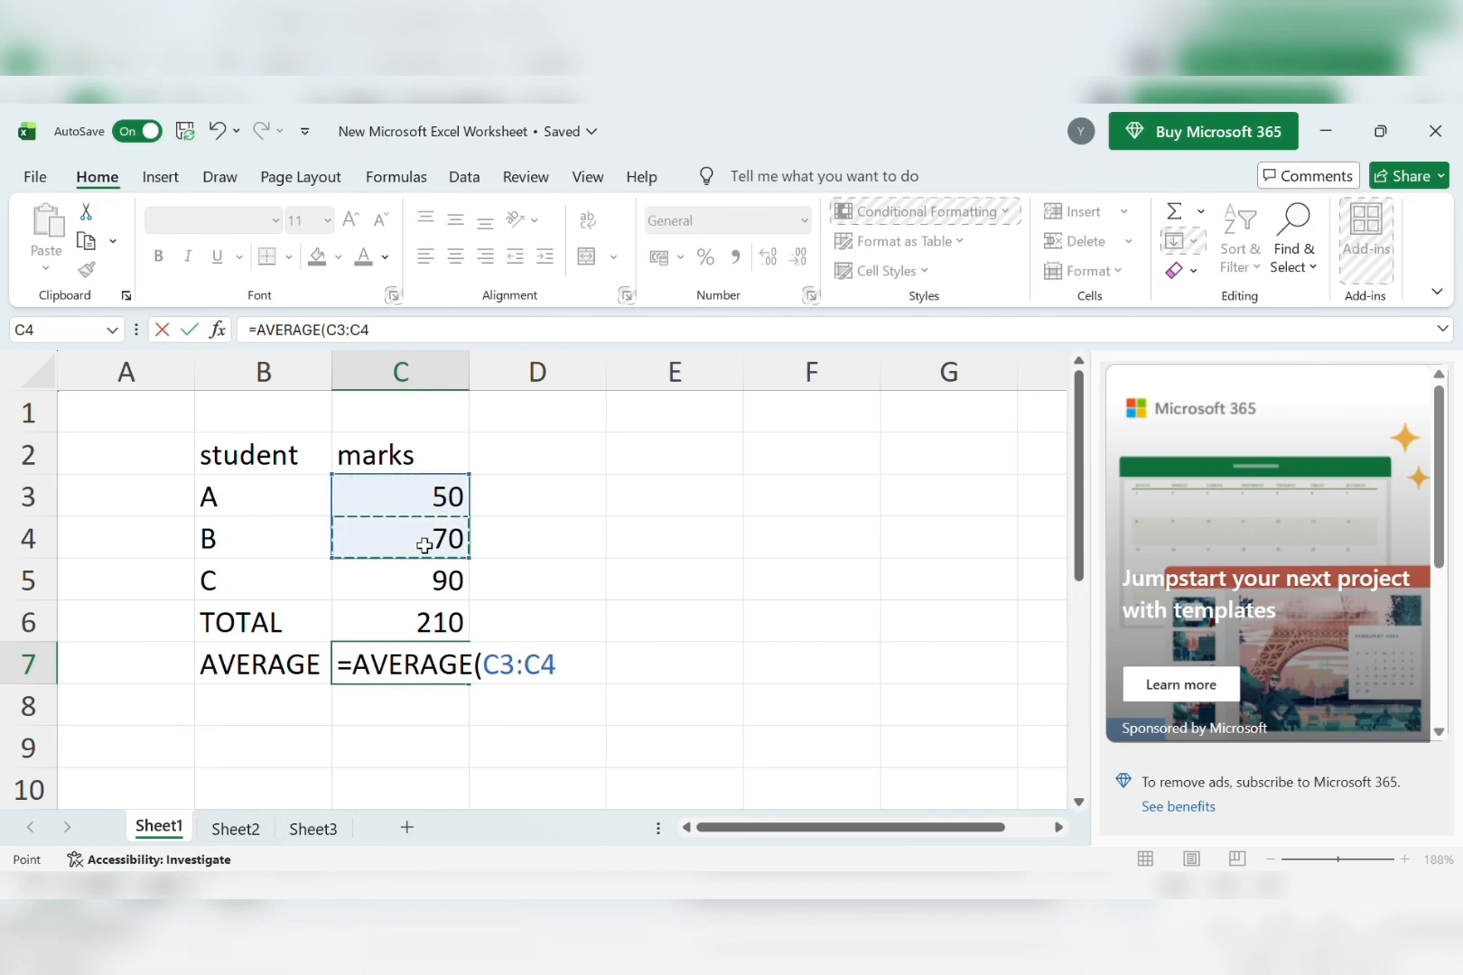
pyautogui.press('F8')
pyautogui.press('BackSpace')
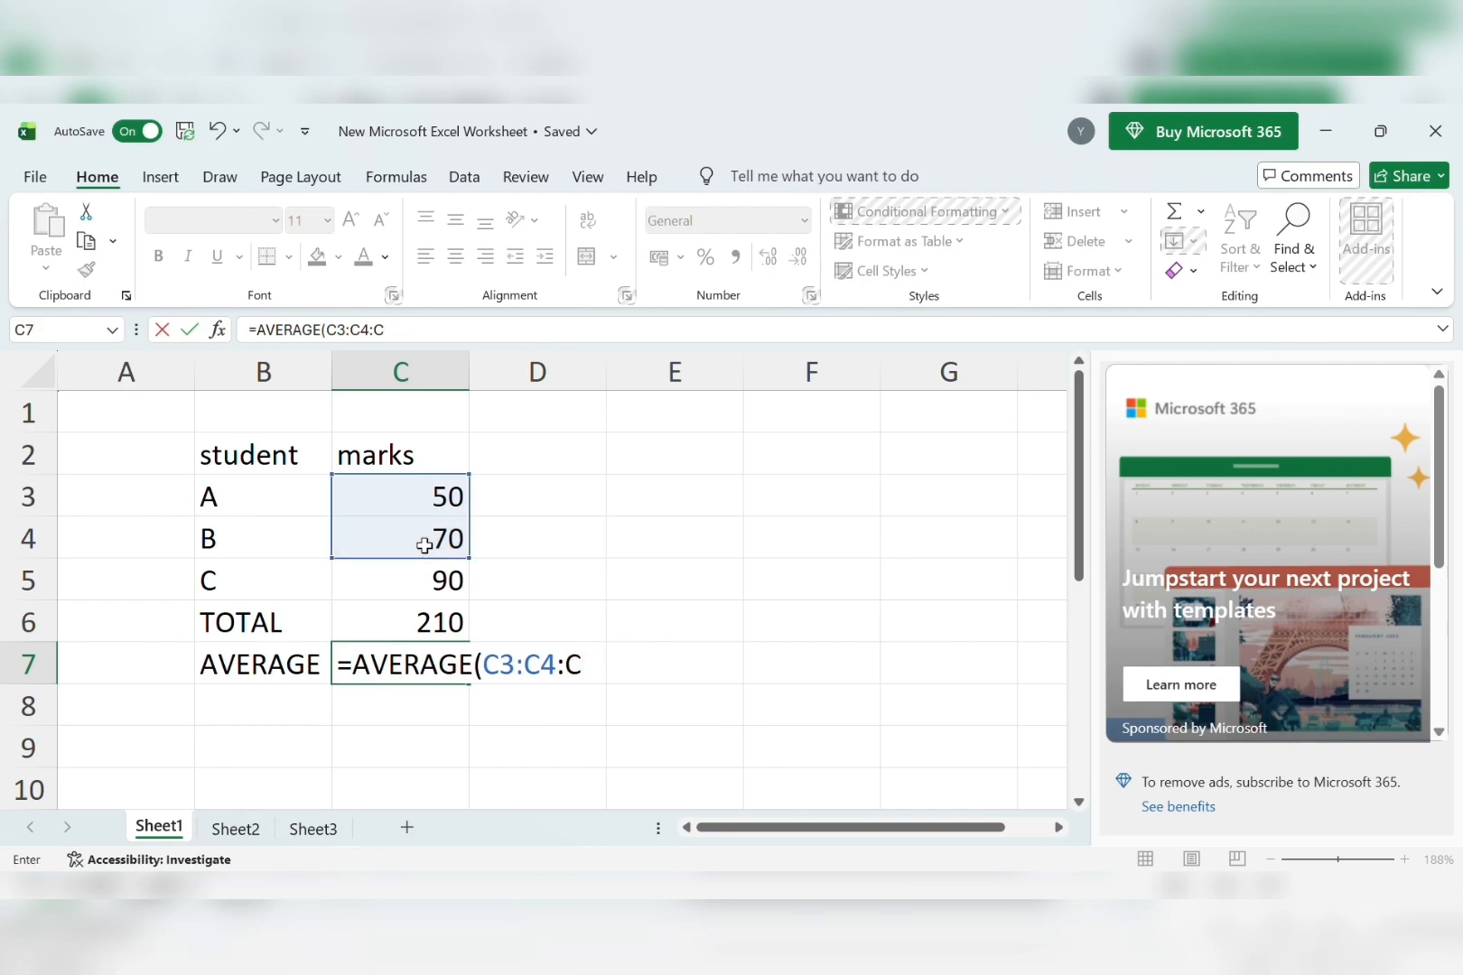
pyautogui.press('BackSpace')
pyautogui.click(434, 591)
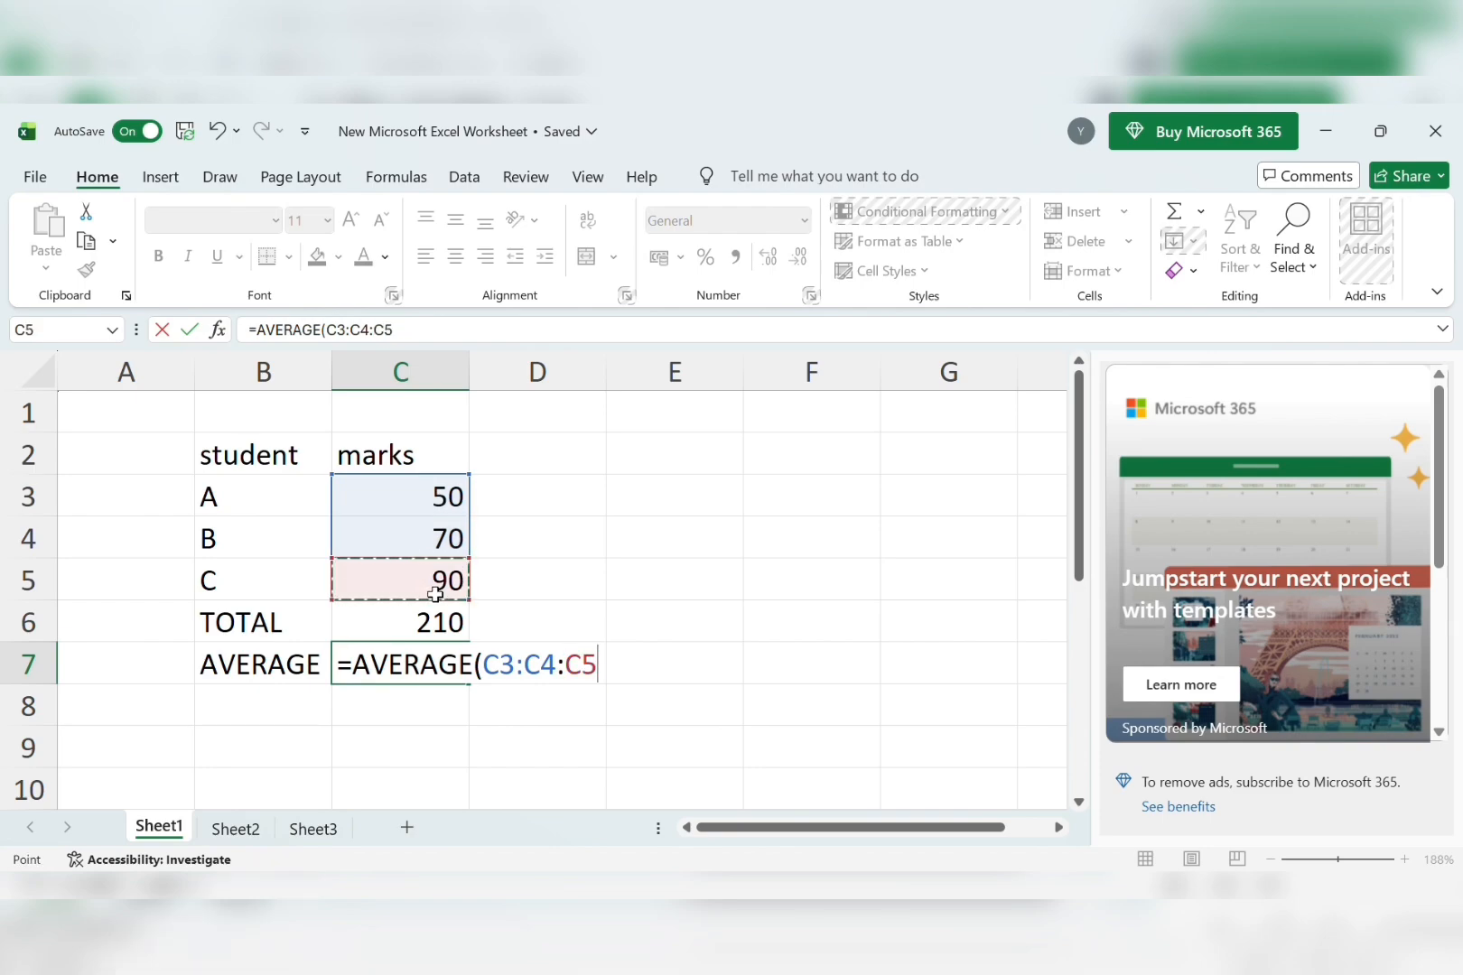
pyautogui.write(')')
pyautogui.press('Return')
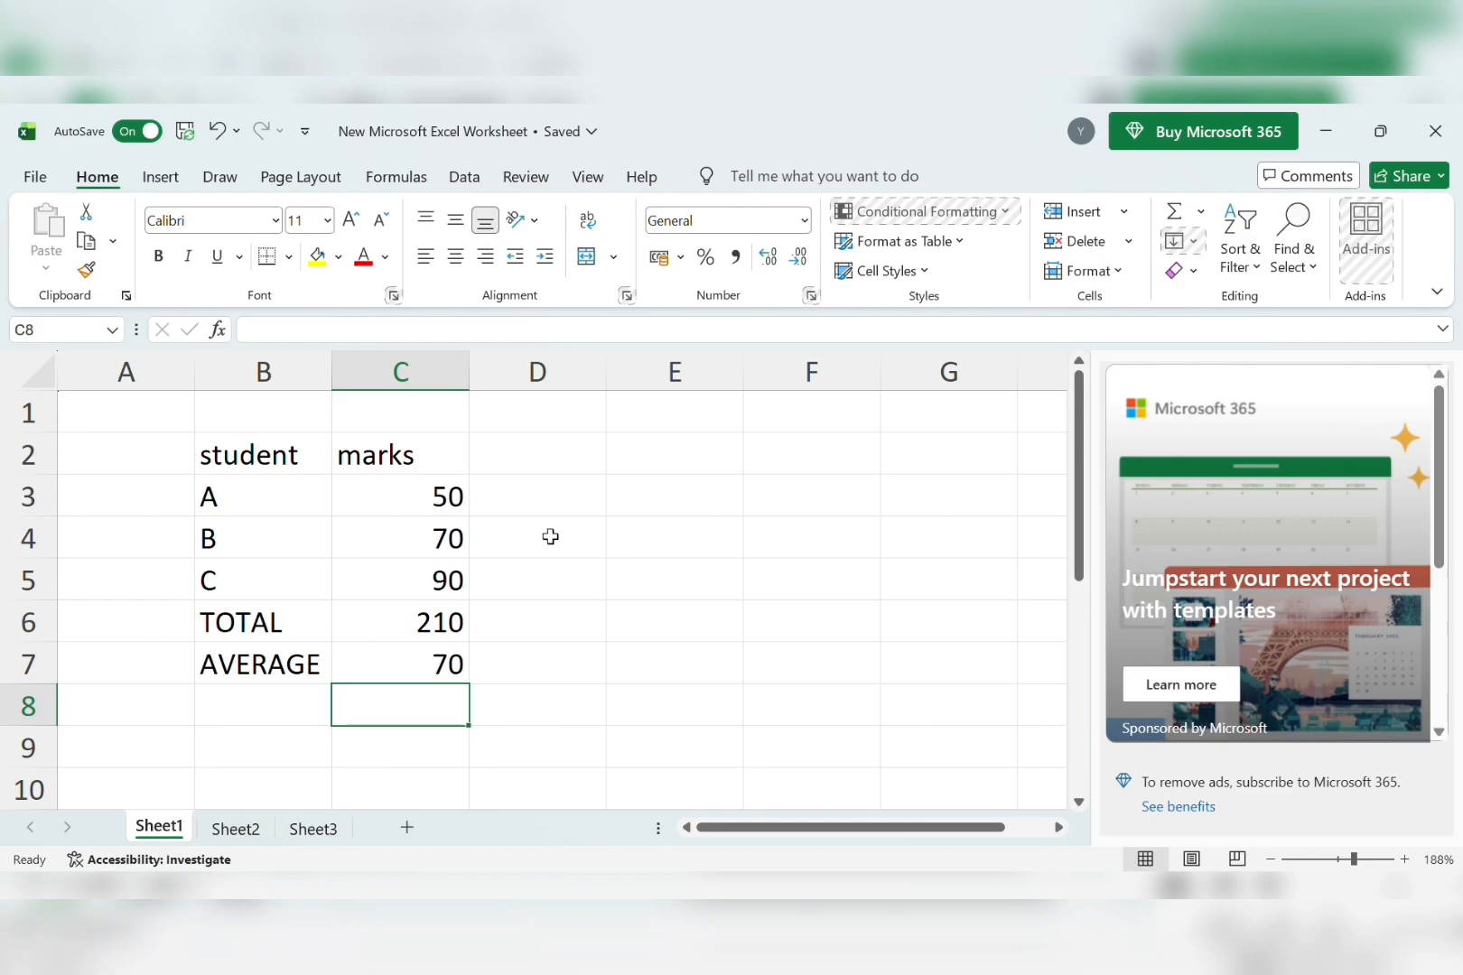
pyautogui.click(302, 701)
pyautogui.write('MAX VA')
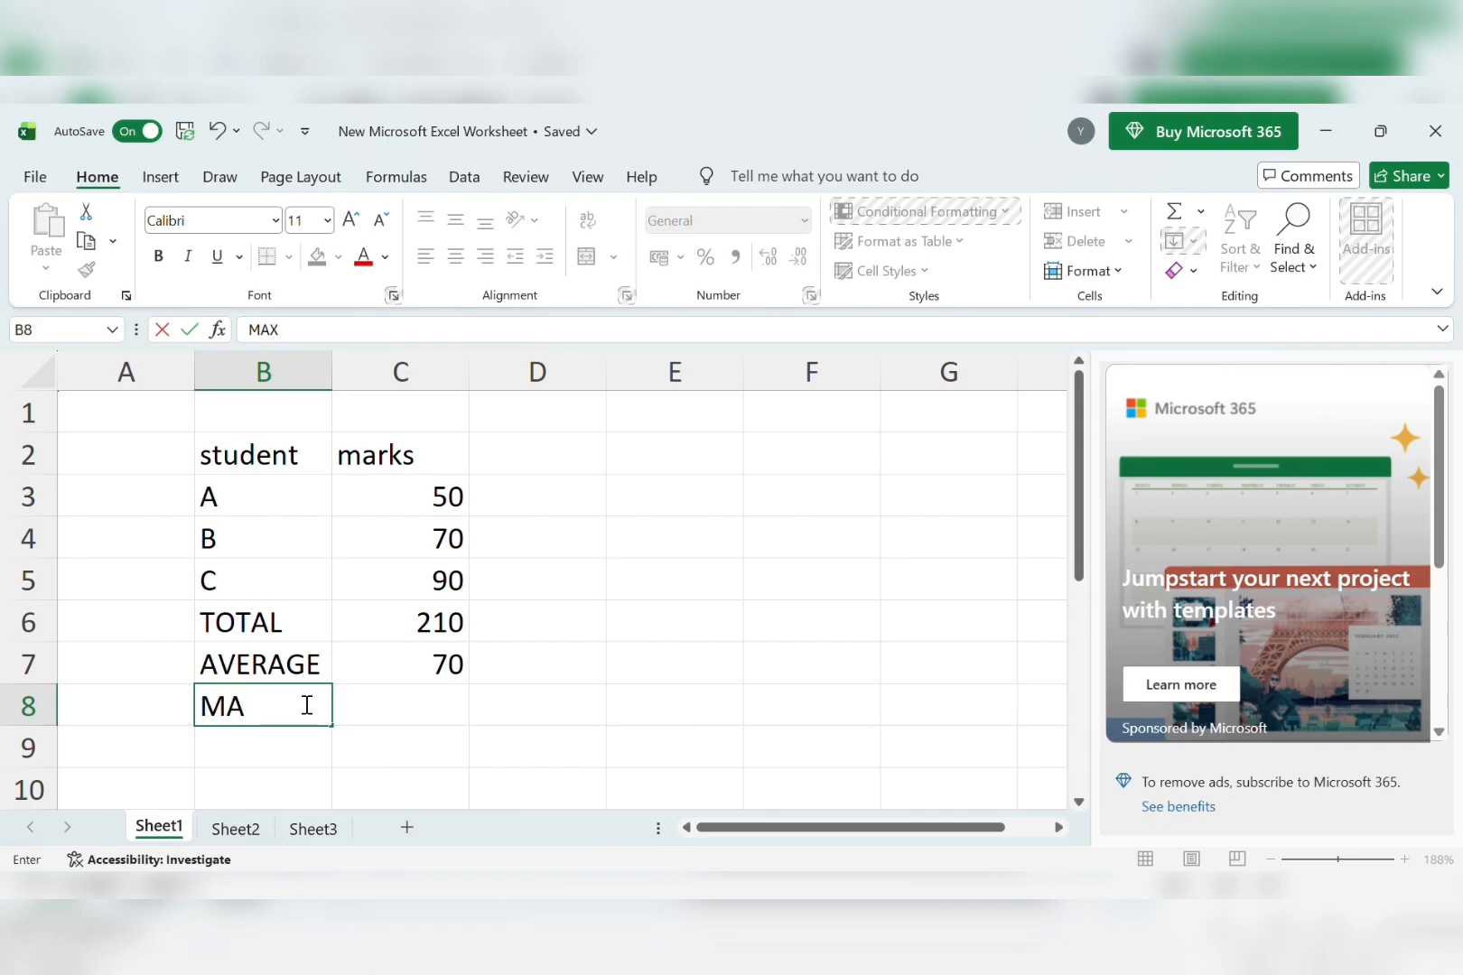
# Label B8 as MAX and enter =MAX(C3:C4:C5) in C8, returning 90.
pyautogui.write('UE')
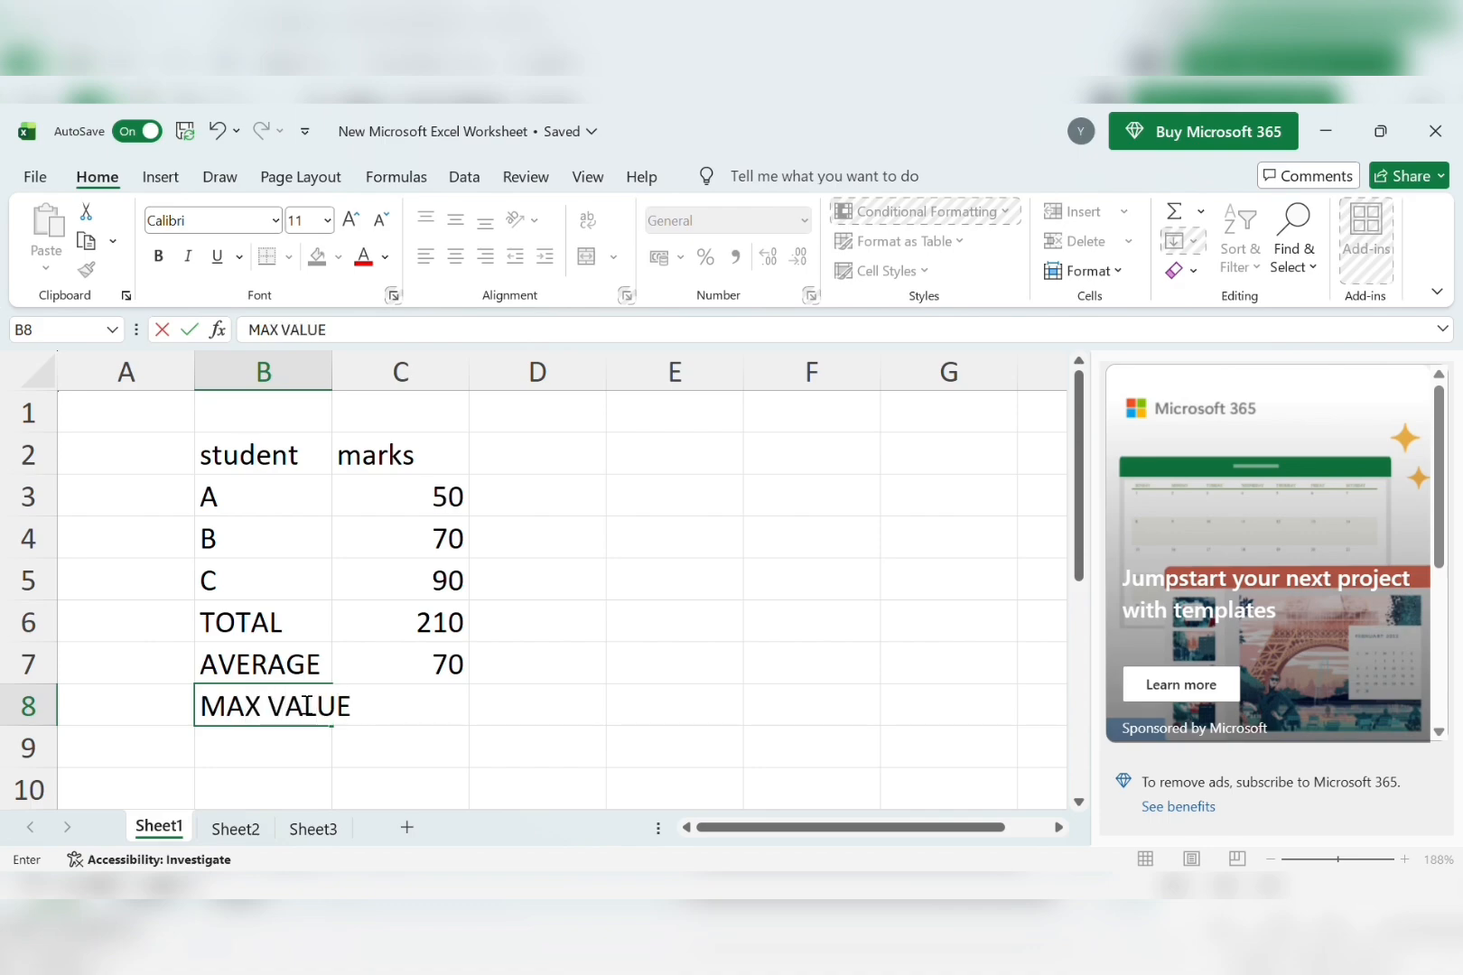
pyautogui.press('BackSpace')
pyautogui.press('BackSpace')
pyautogui.press('BackSpace')
pyautogui.press('BackSpace')
pyautogui.press('BackSpace')
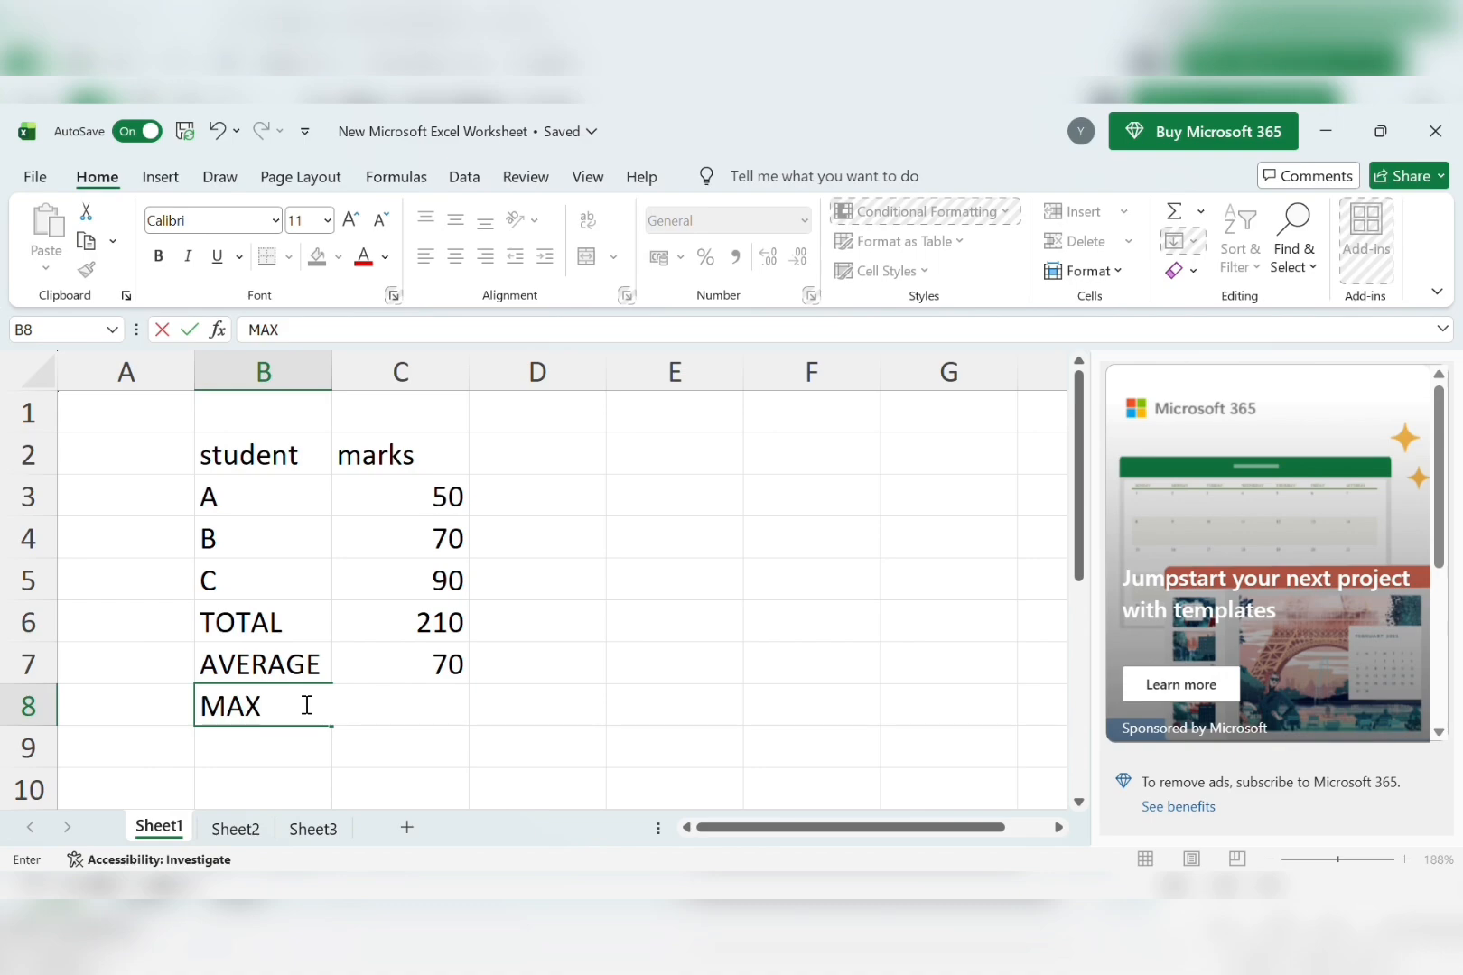
pyautogui.press('Tab')
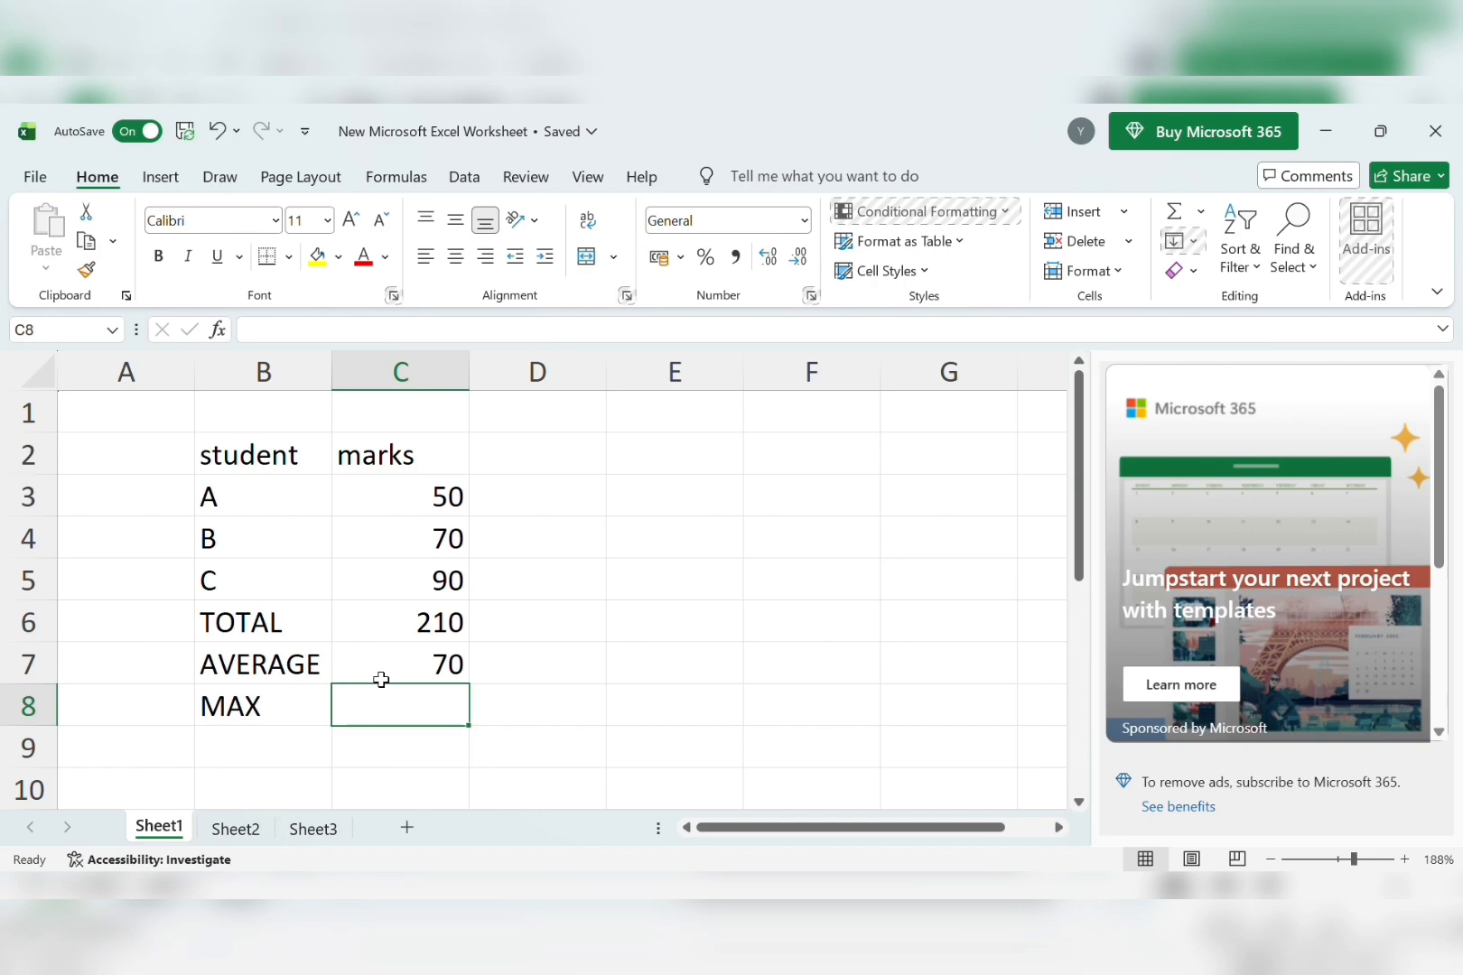
pyautogui.write('=')
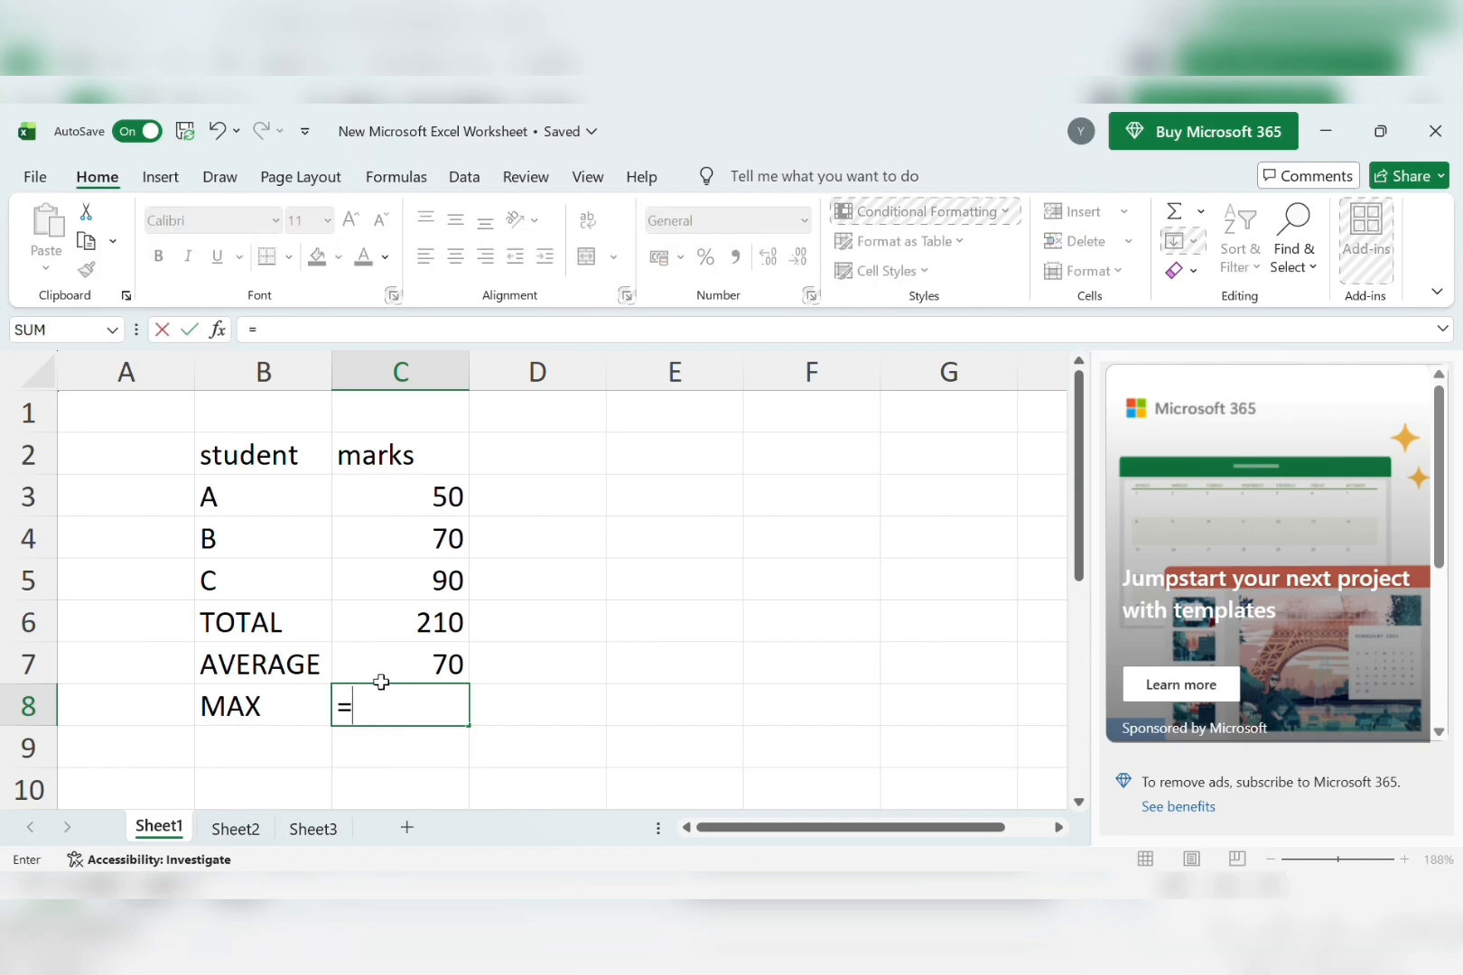
pyautogui.write('MAX')
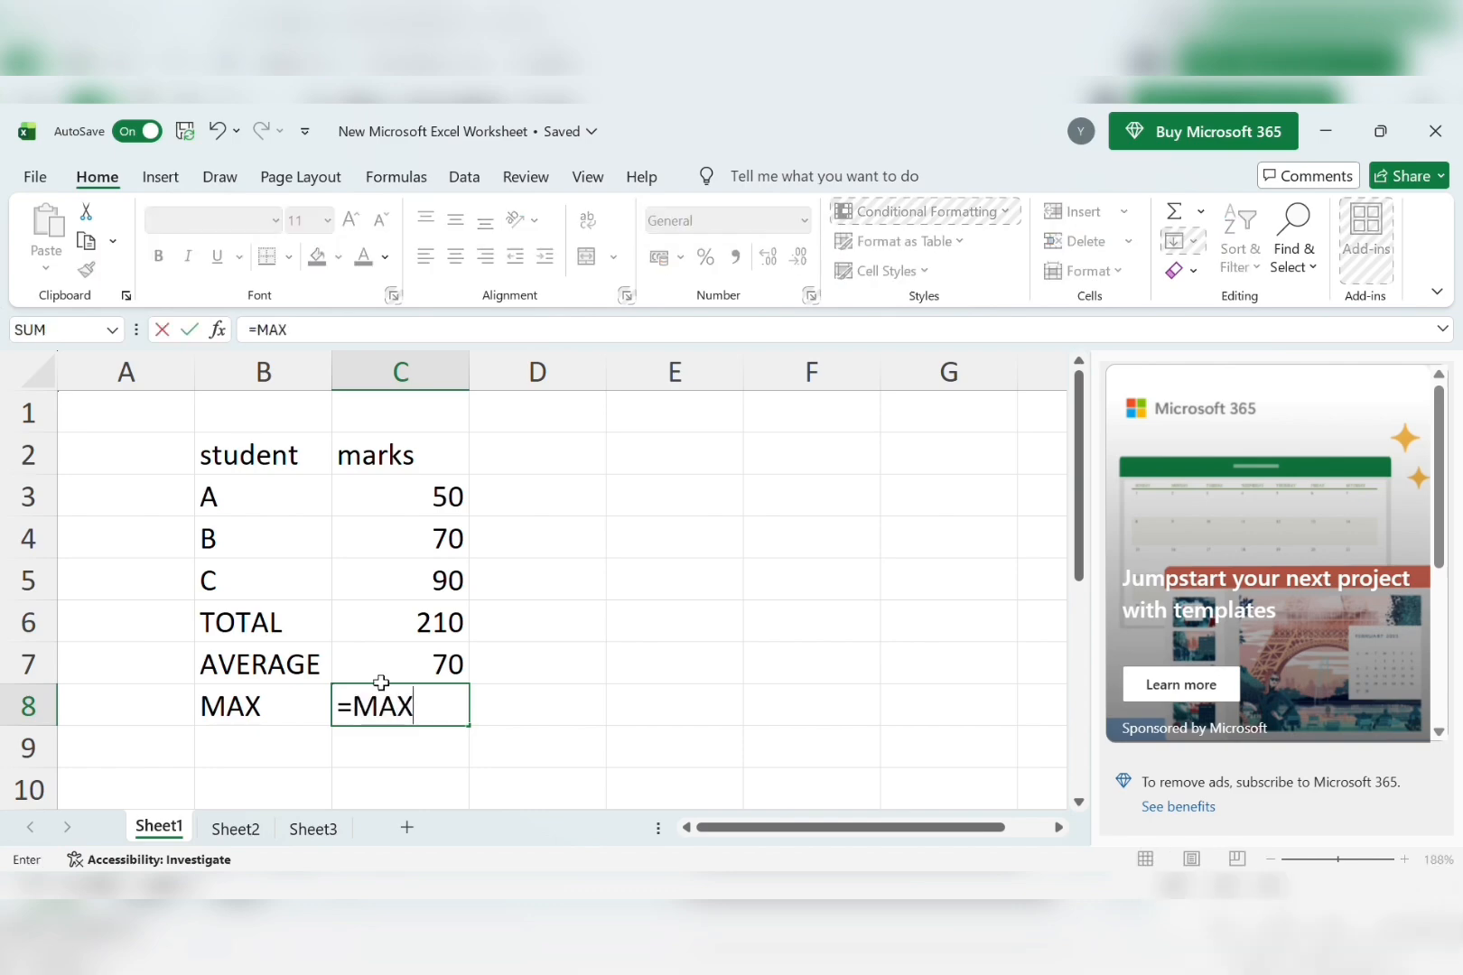
pyautogui.write('(')
pyautogui.click(408, 502)
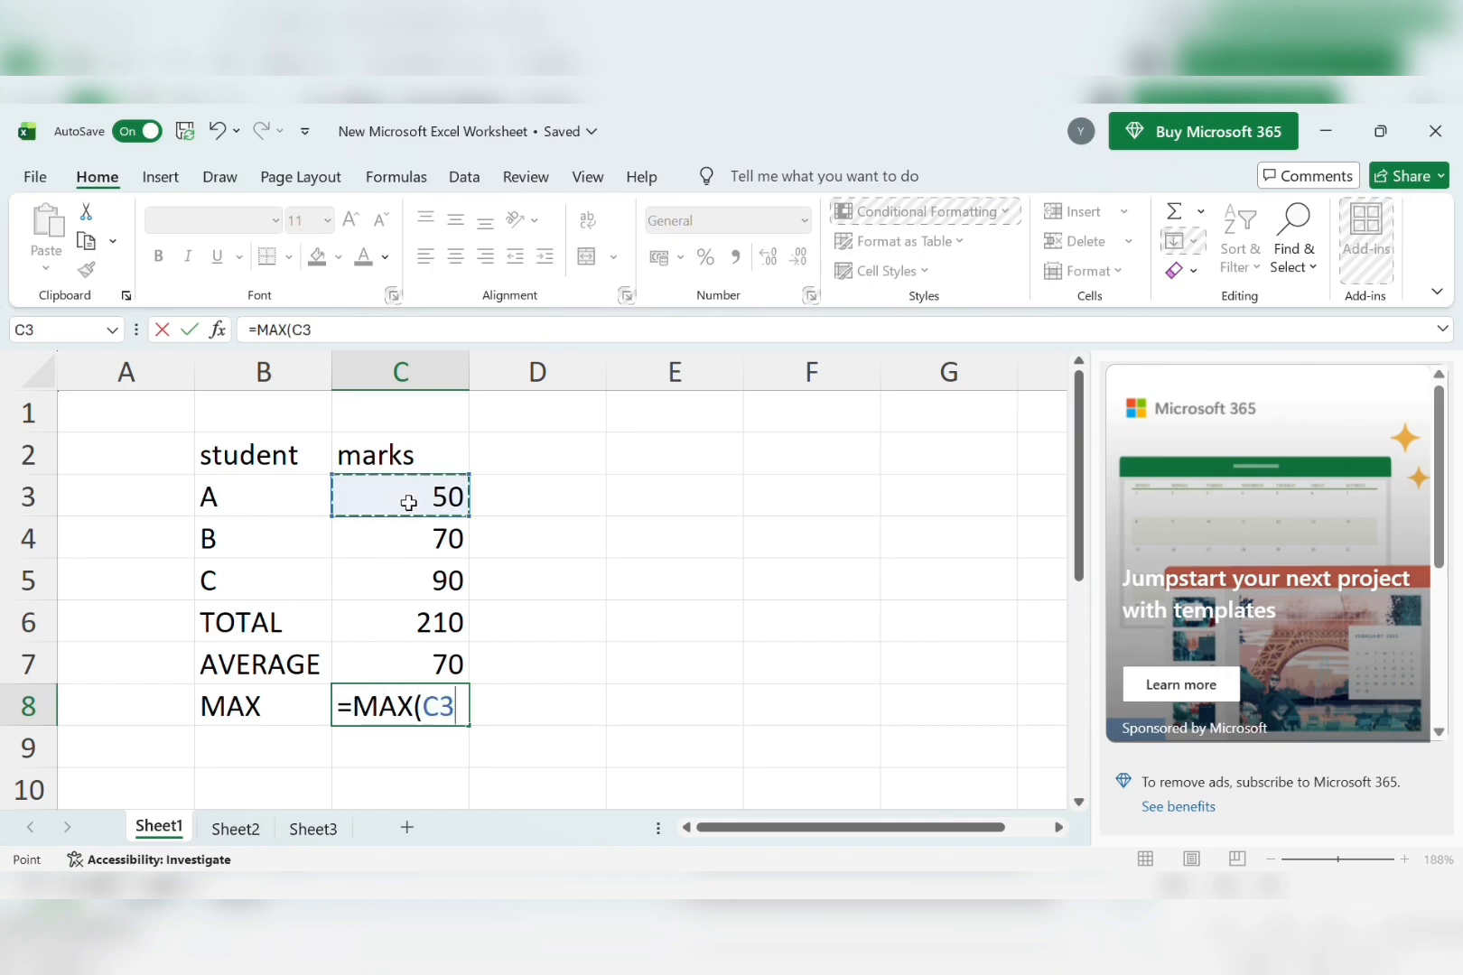
pyautogui.write(':')
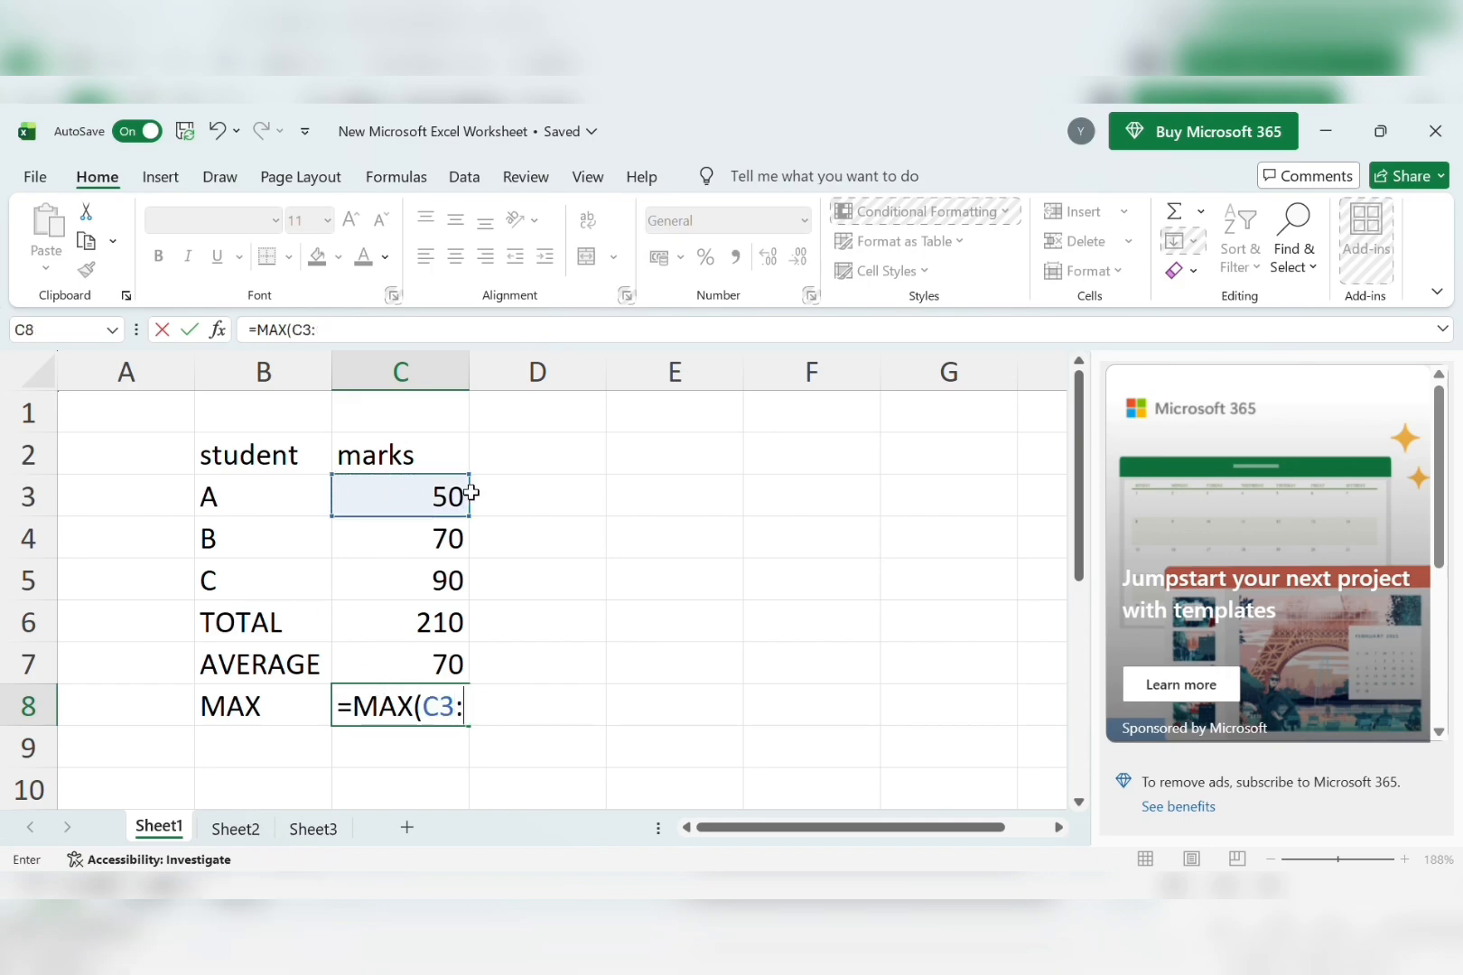
pyautogui.click(452, 548)
pyautogui.write(':')
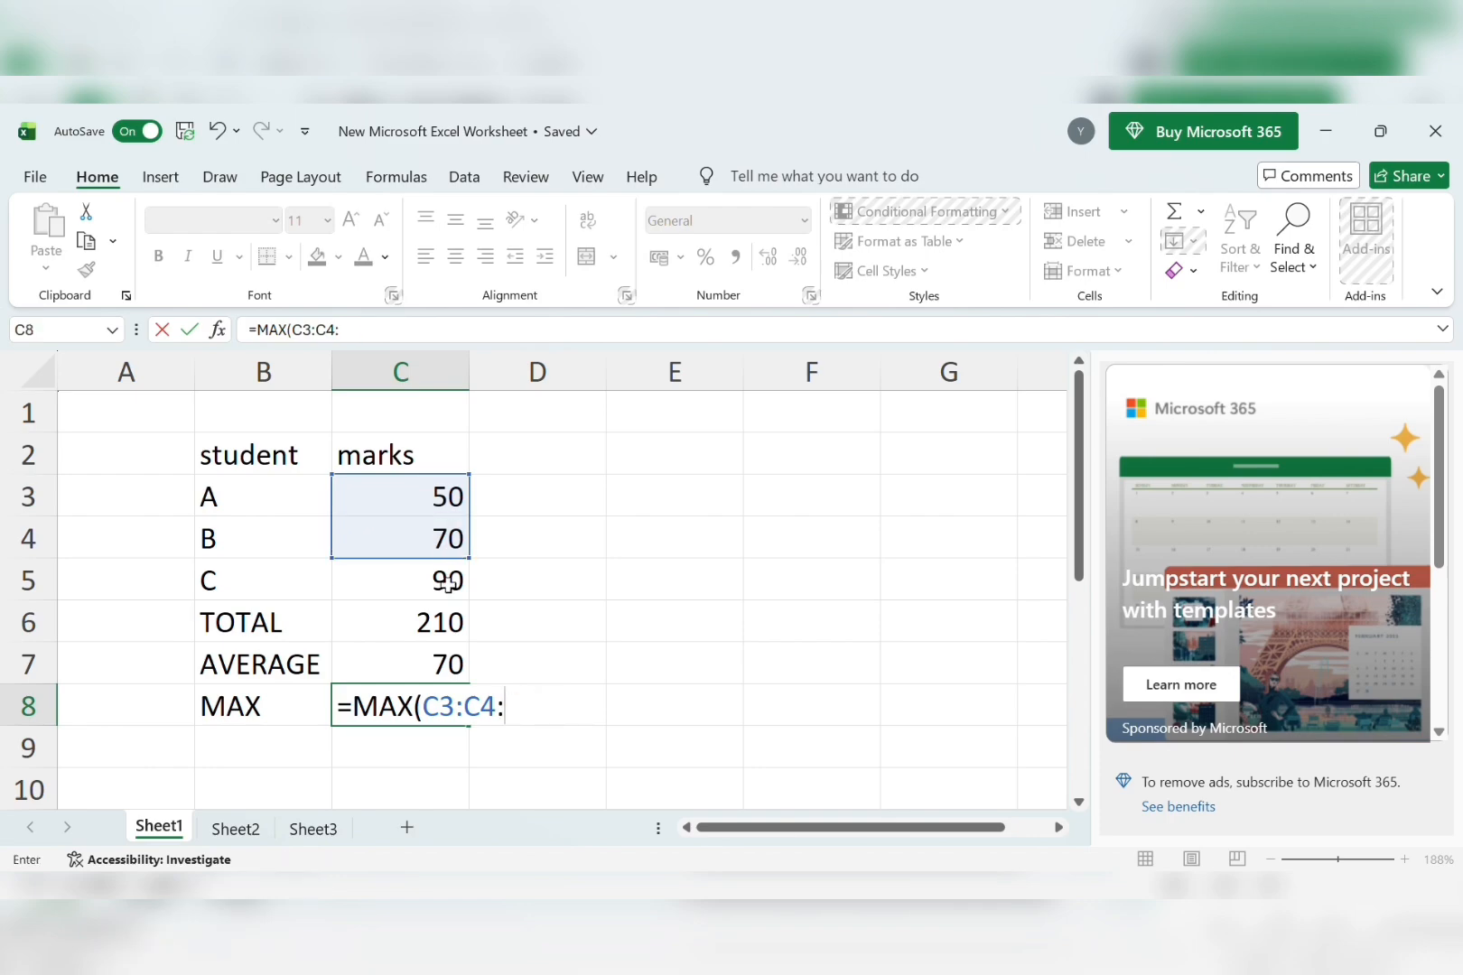
pyautogui.click(448, 582)
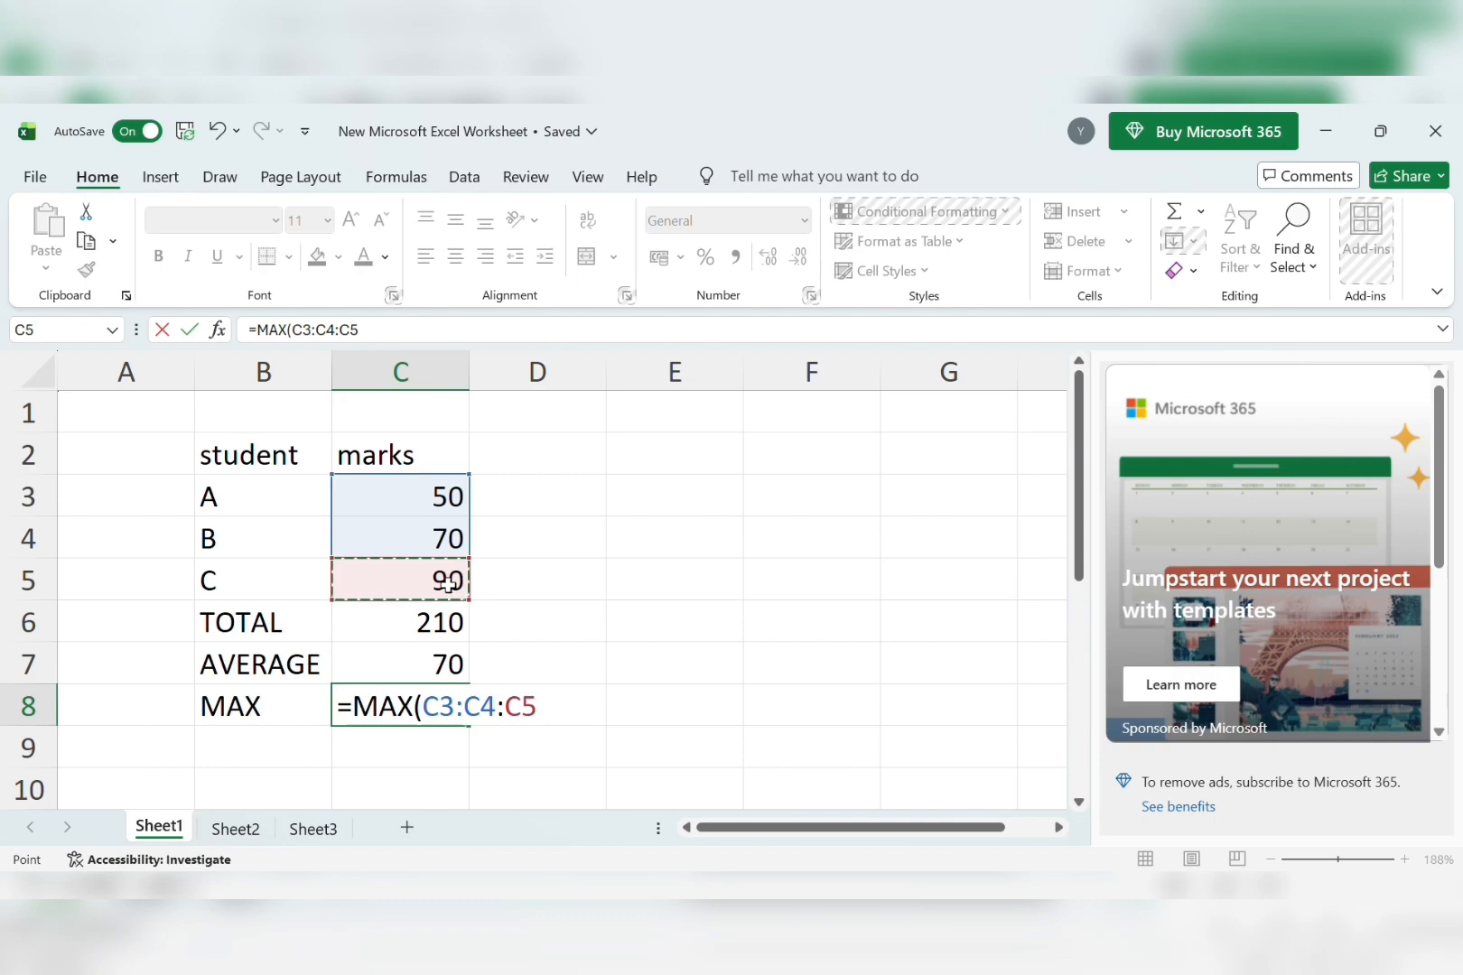
pyautogui.write(')')
pyautogui.press('Return')
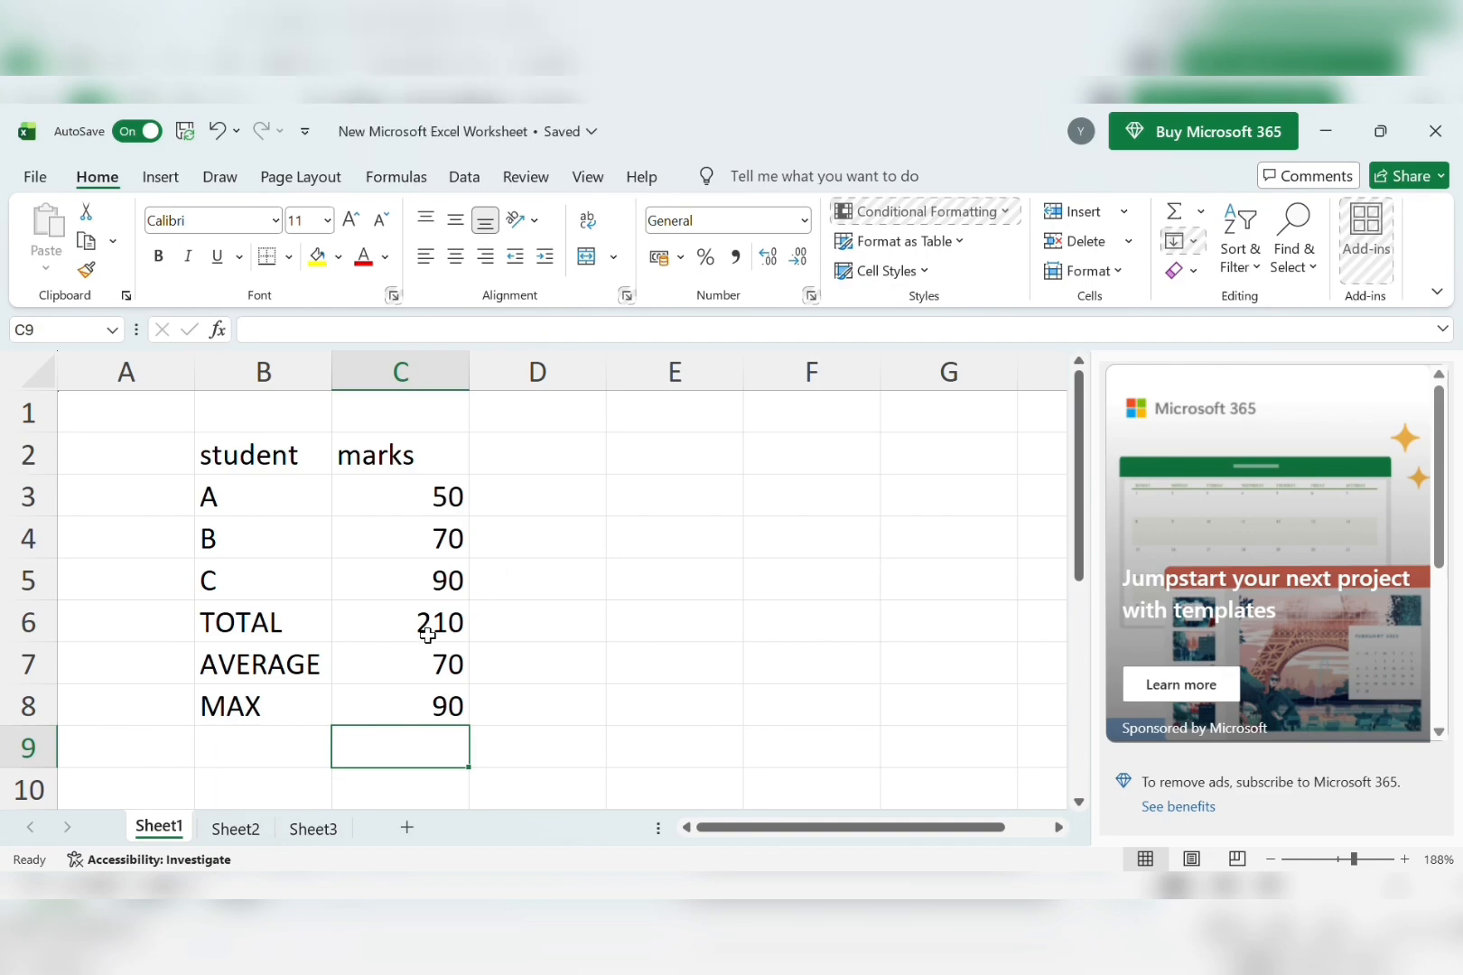
# Add the label MIN in B9 below MAX.
pyautogui.scroll(-1, 518, 654)
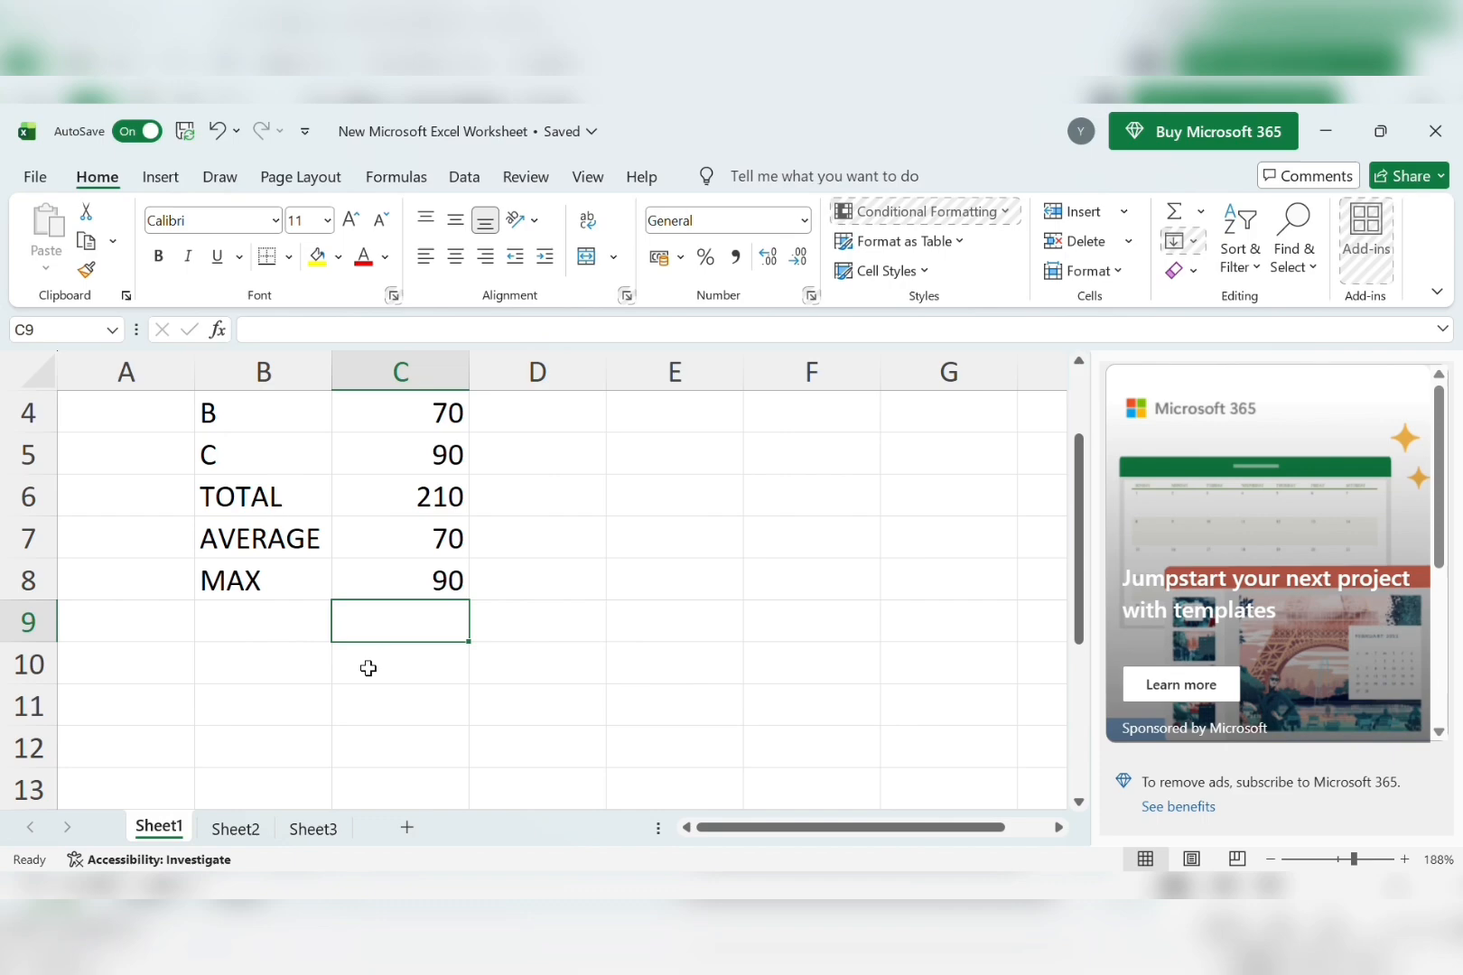
pyautogui.click(279, 625)
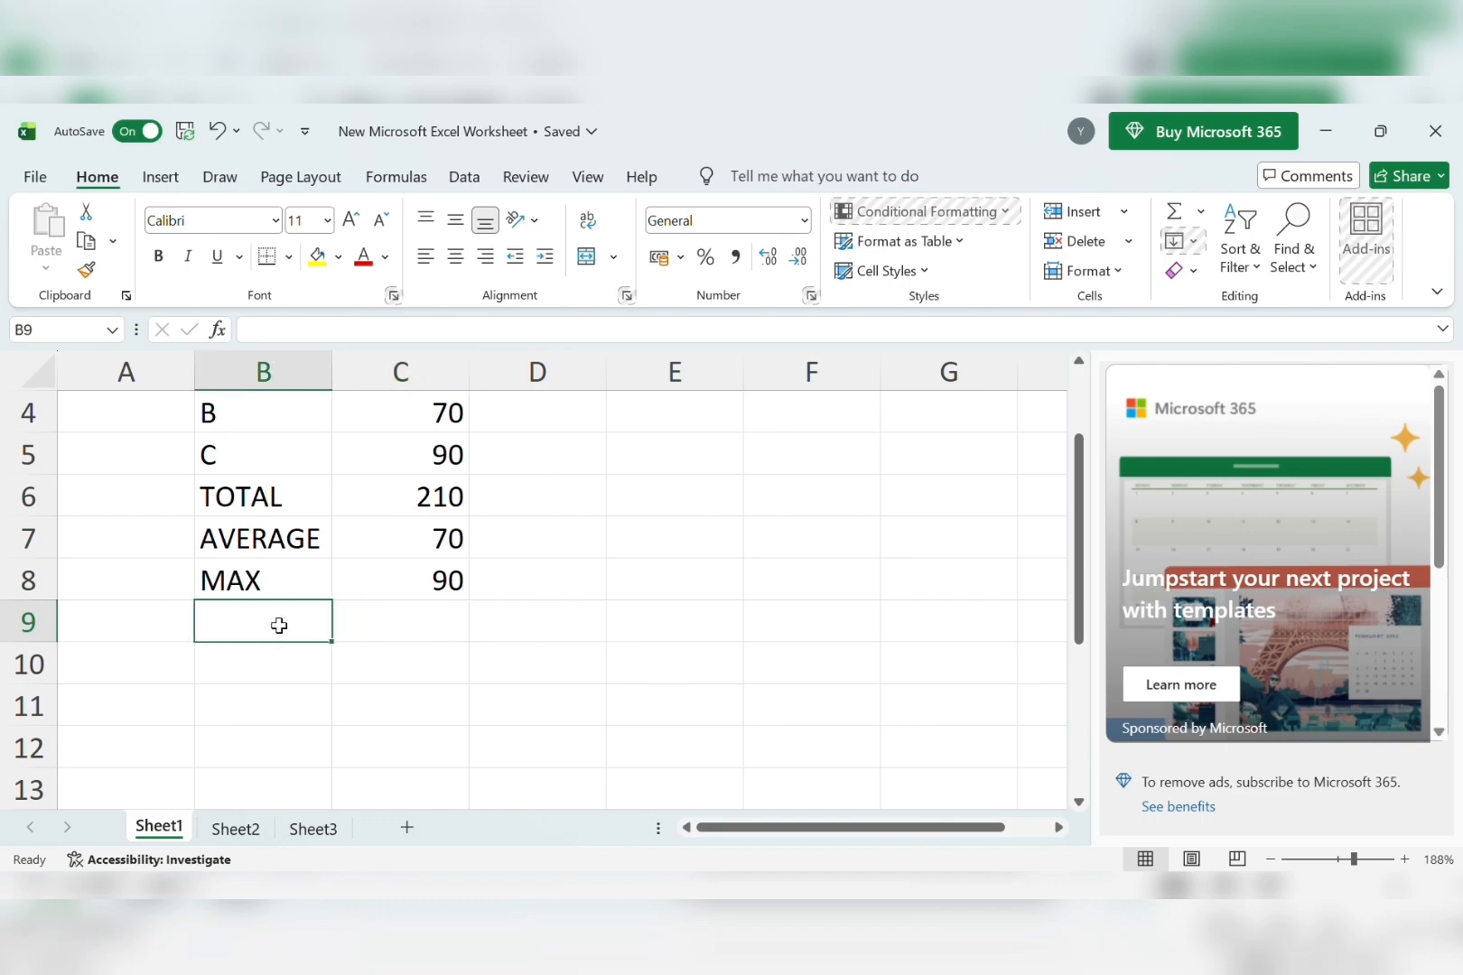
pyautogui.write('MIN')
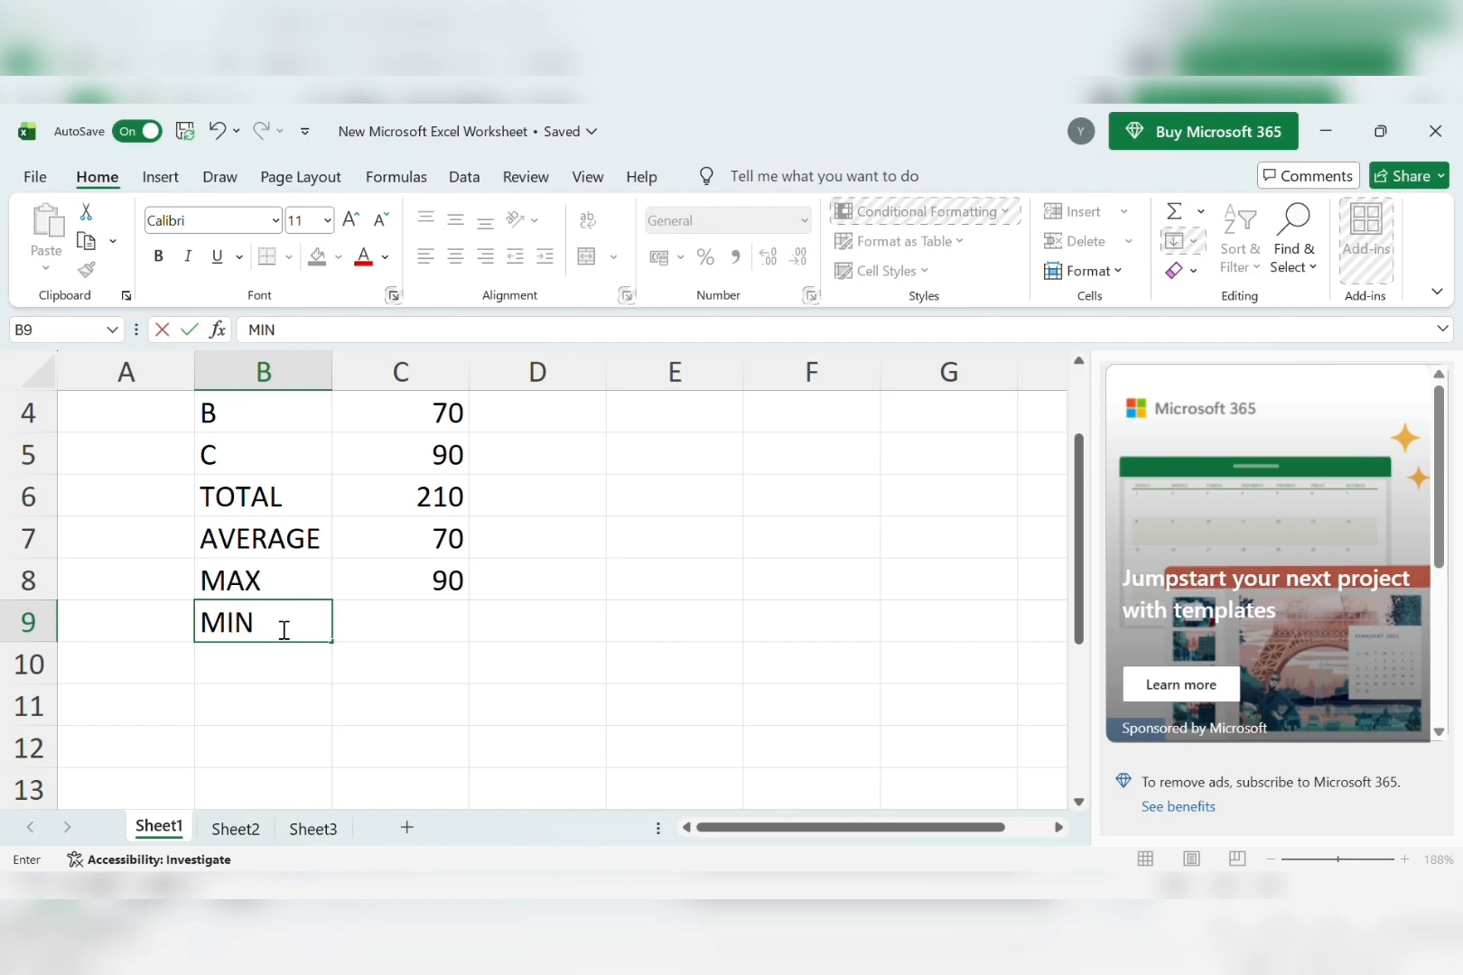
pyautogui.press('Tab')
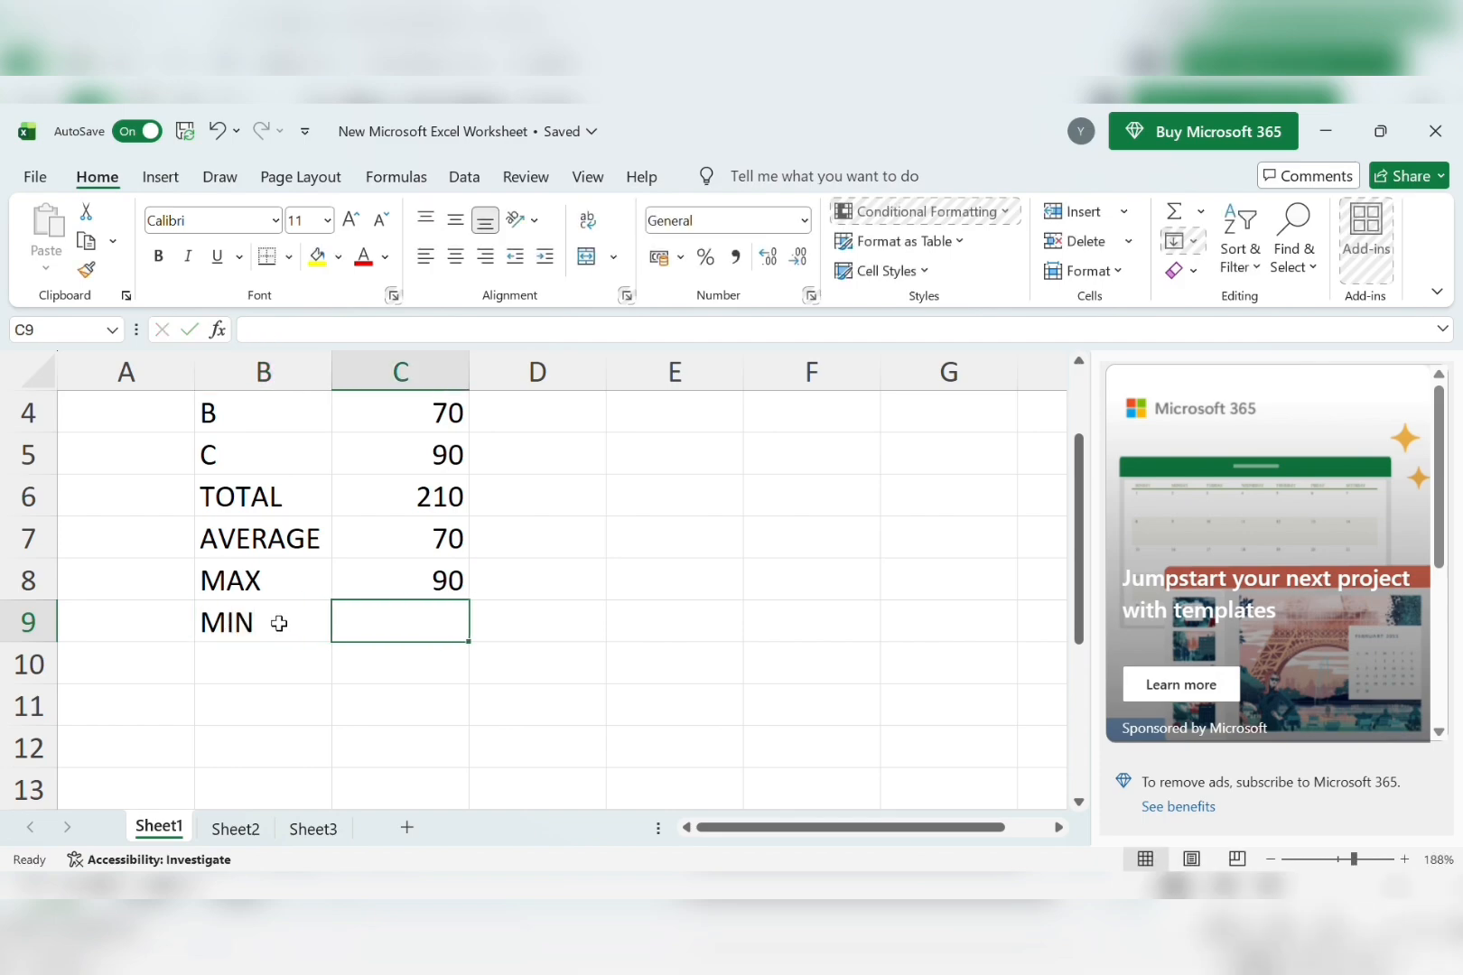
# Enter =MIN(C3:C4:C5) in C9 so it returns the lowest mark, 50.
pyautogui.write('=')
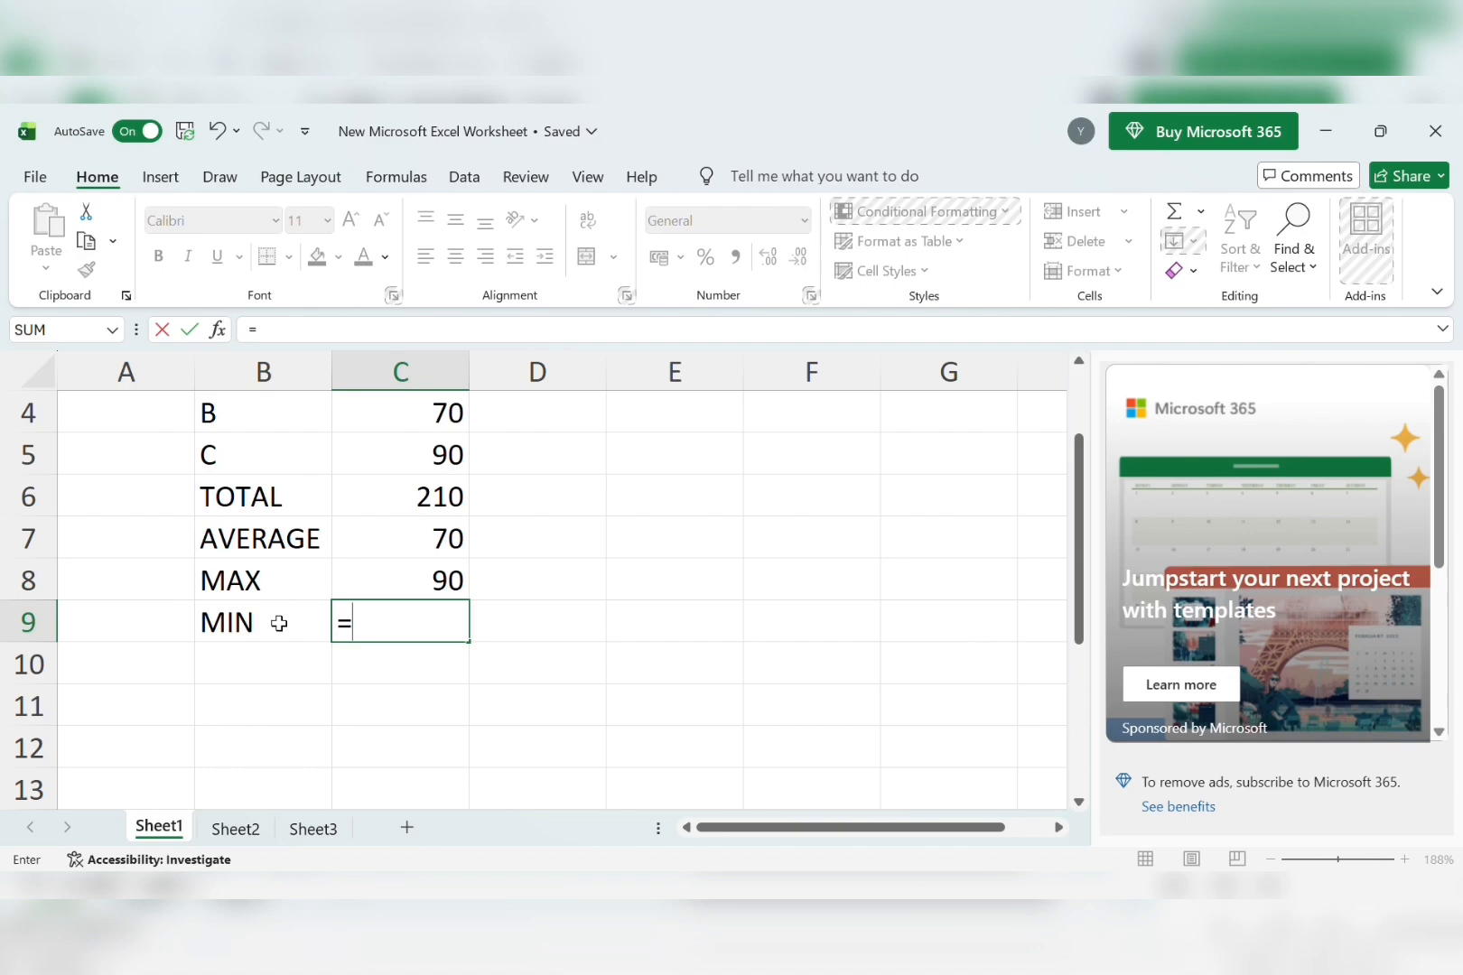
pyautogui.write('MIN')
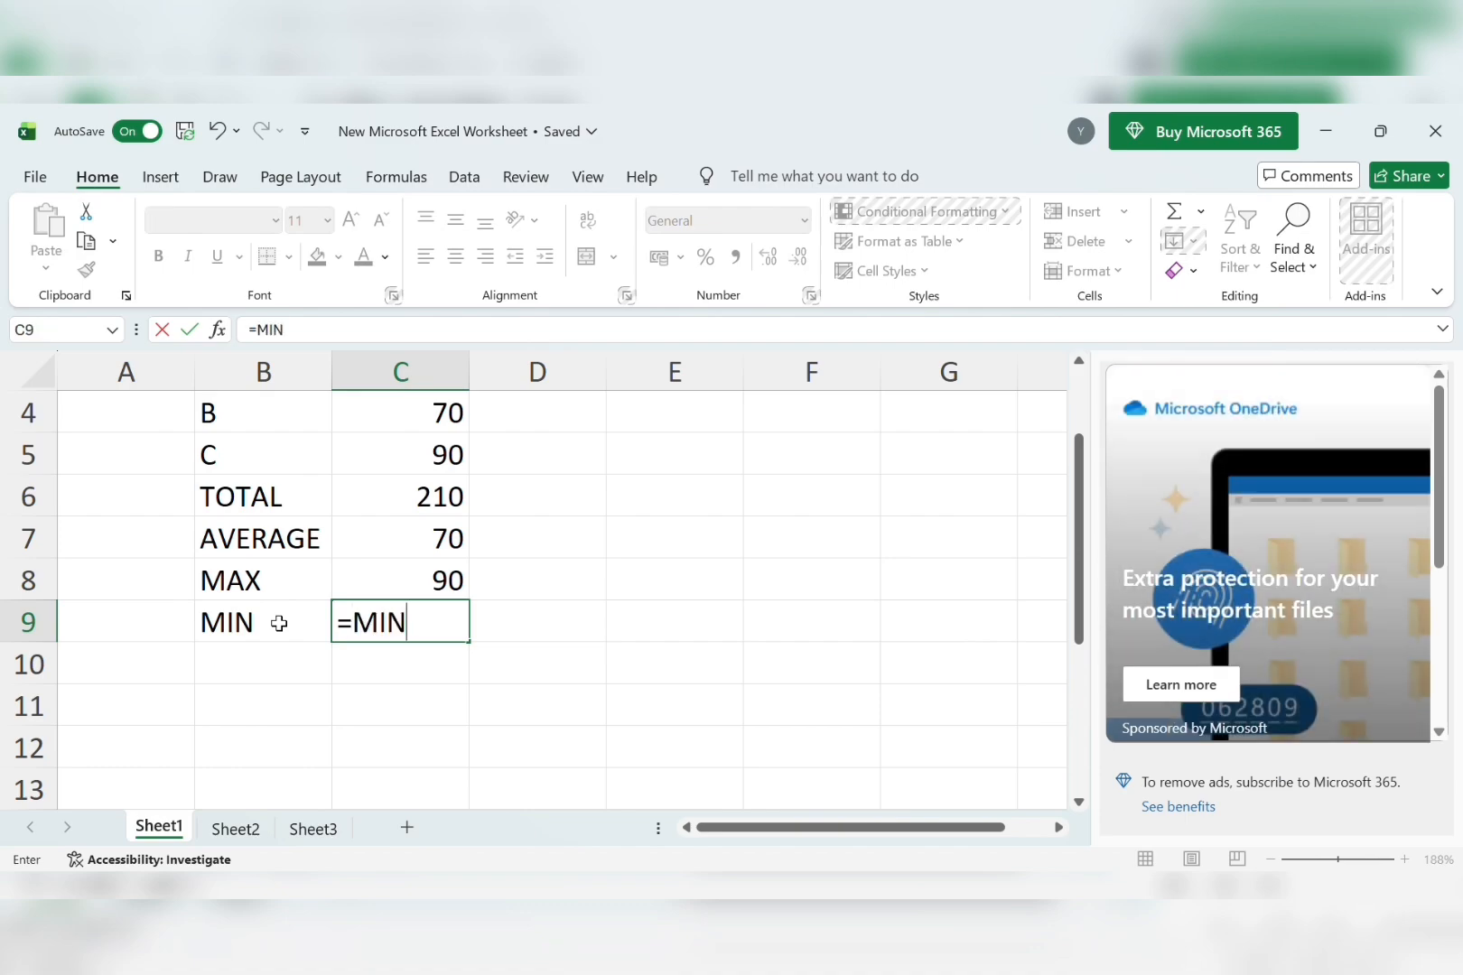
pyautogui.write('(')
pyautogui.scroll(1, 505, 643)
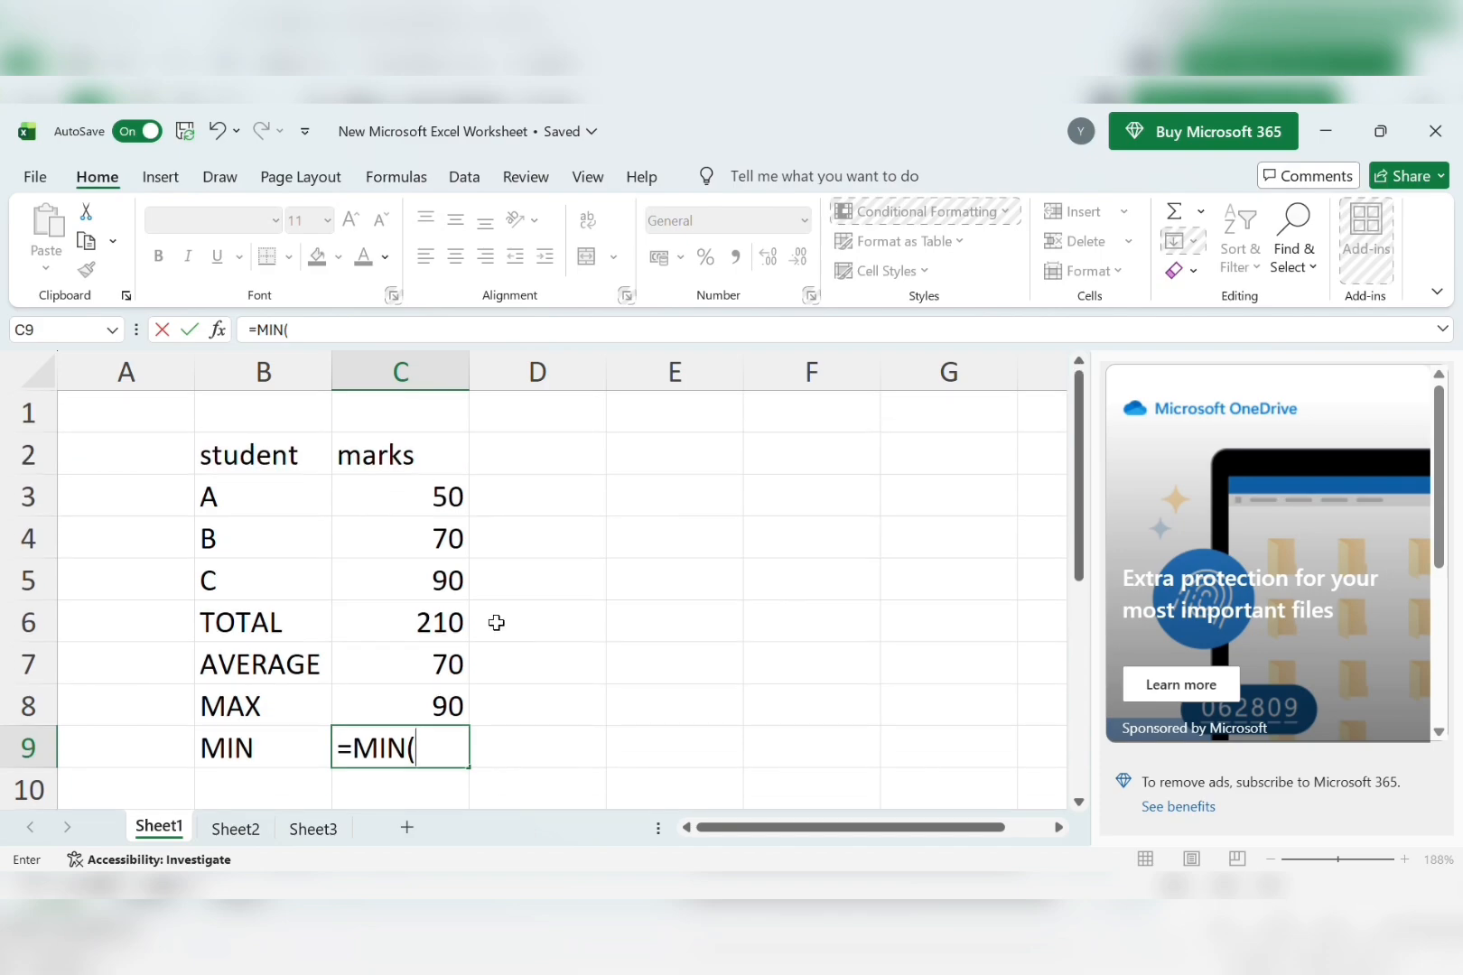
pyautogui.click(446, 502)
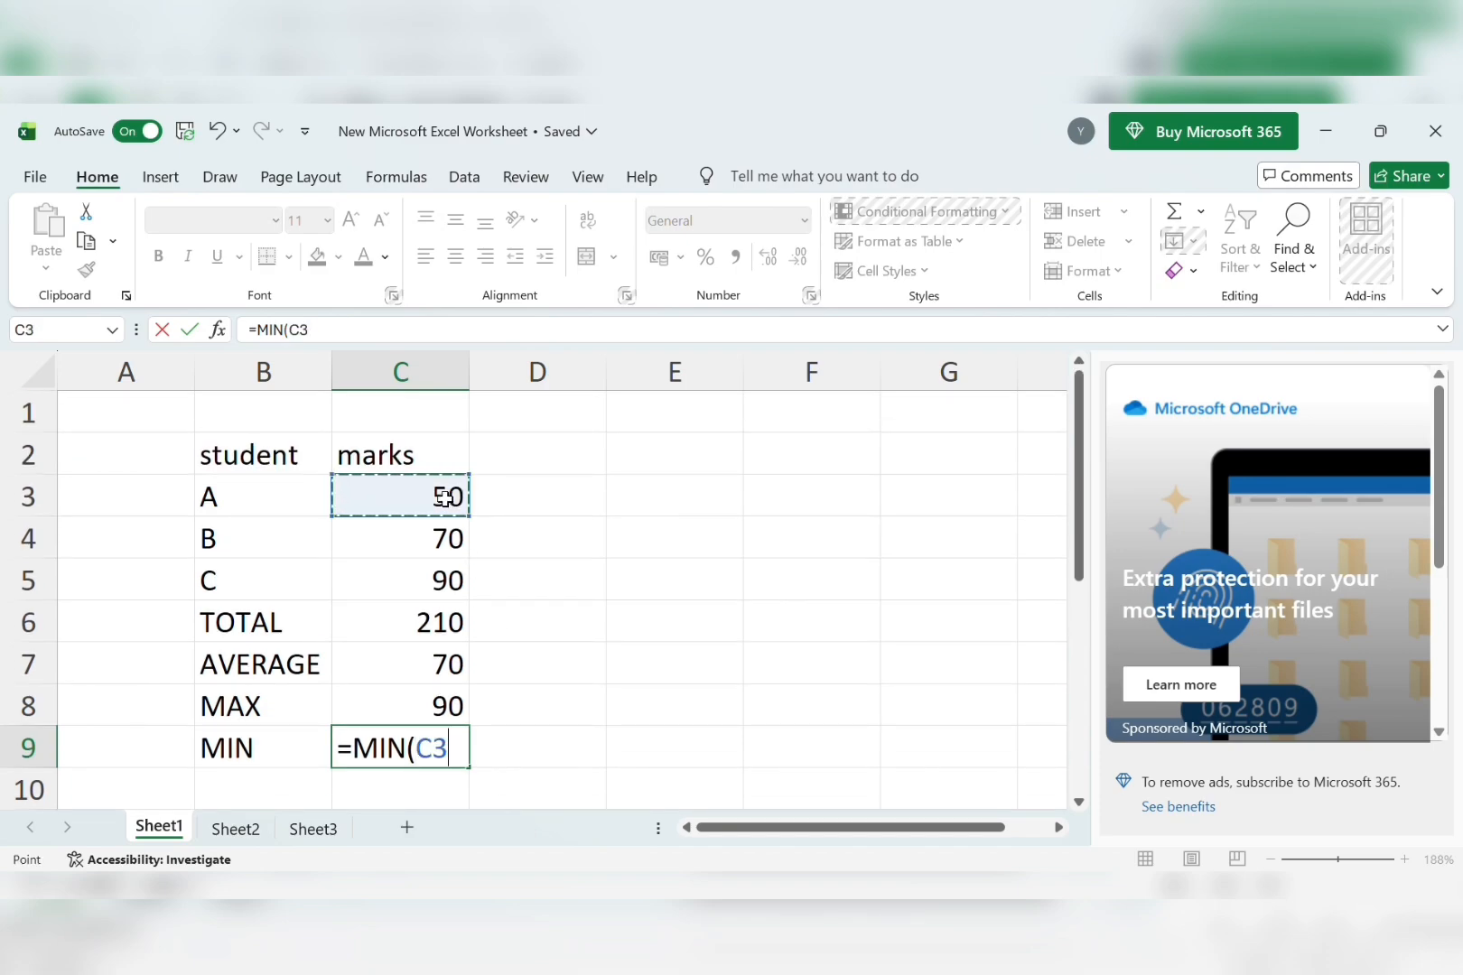
pyautogui.write(':')
pyautogui.click(448, 538)
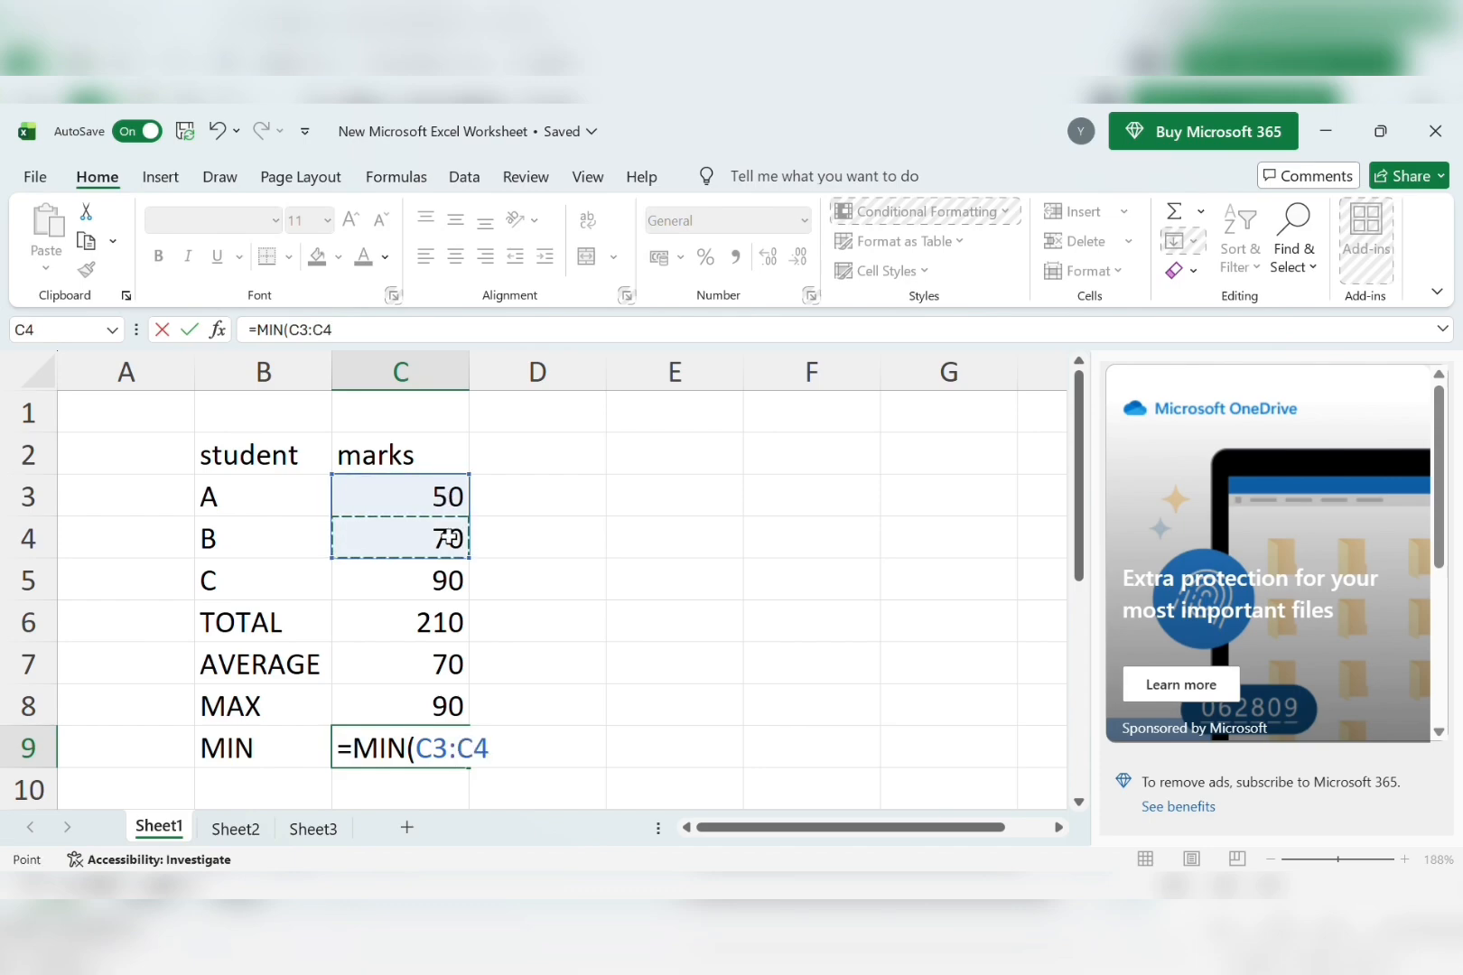
pyautogui.press('F8')
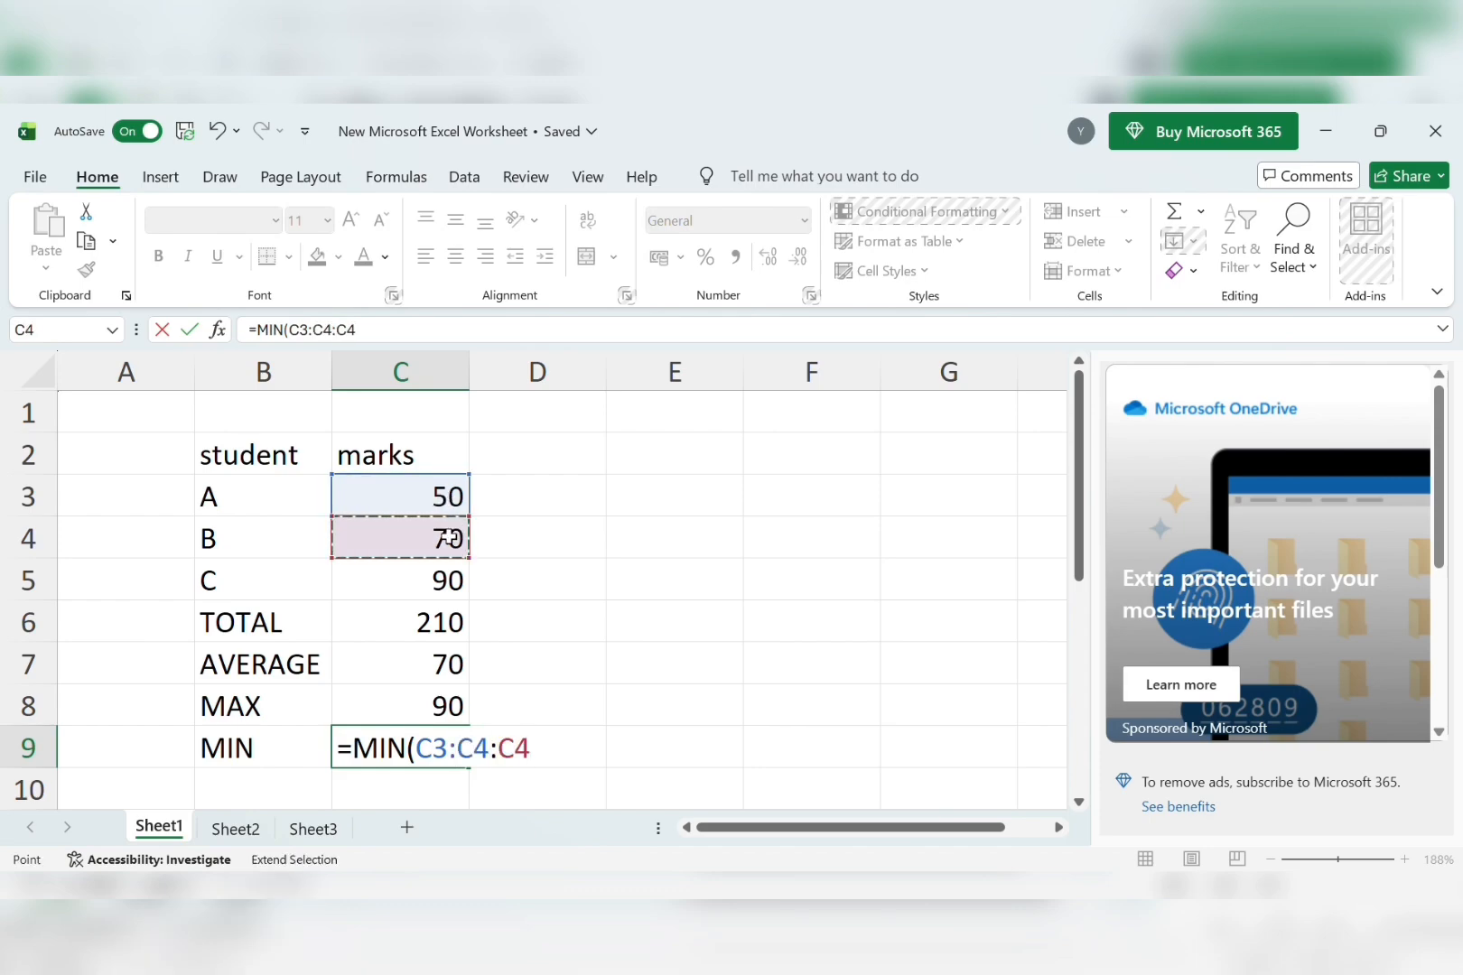
pyautogui.press('BackSpace')
pyautogui.press('BackSpace')
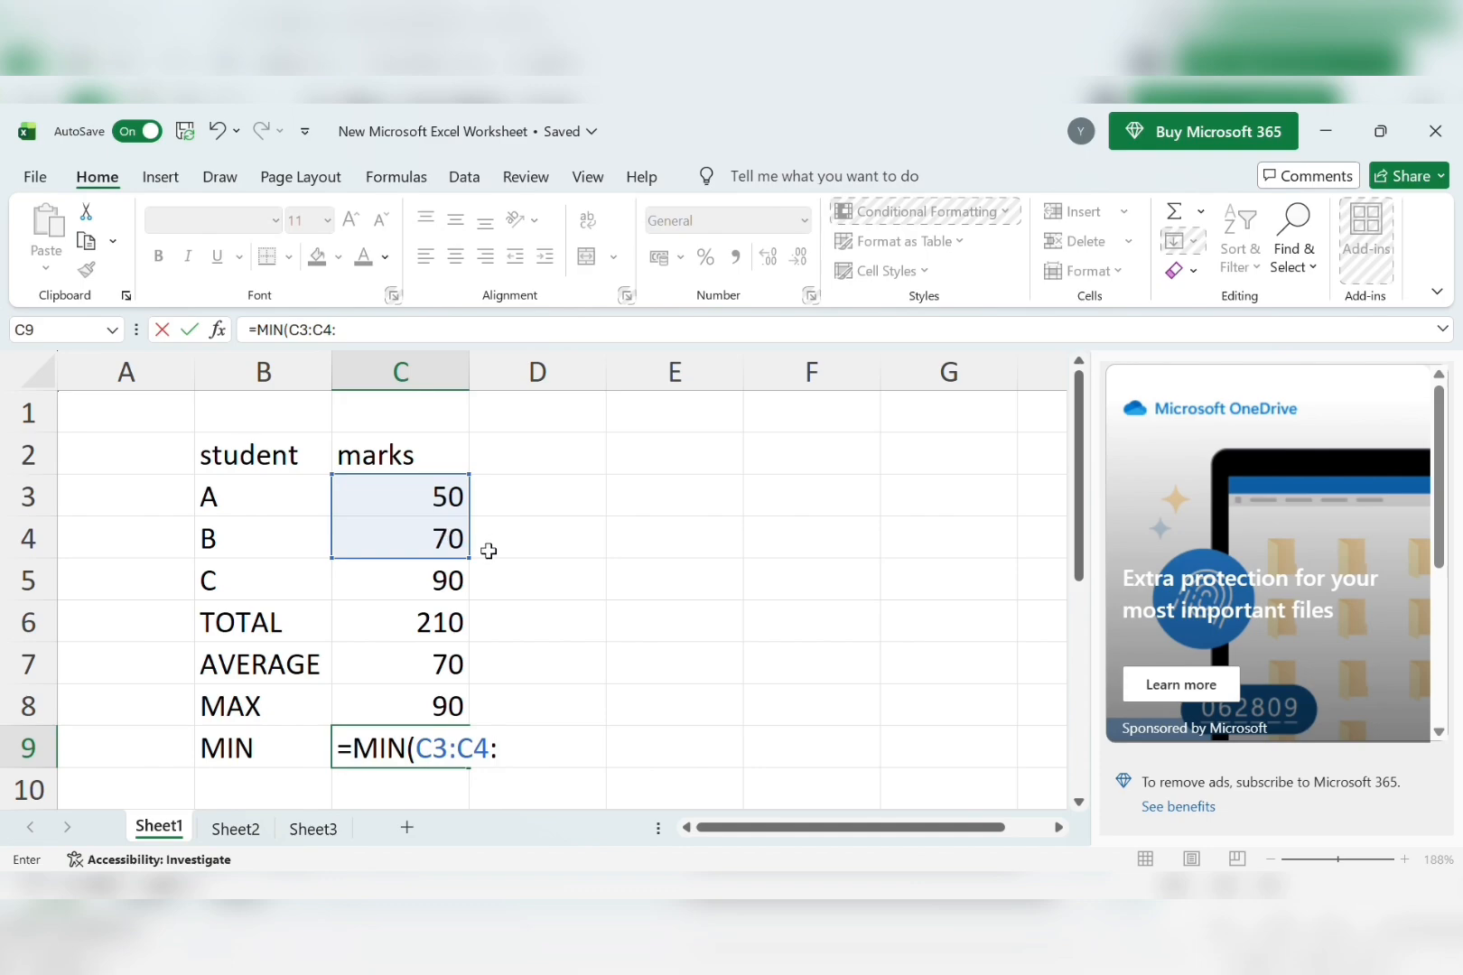
pyautogui.click(448, 583)
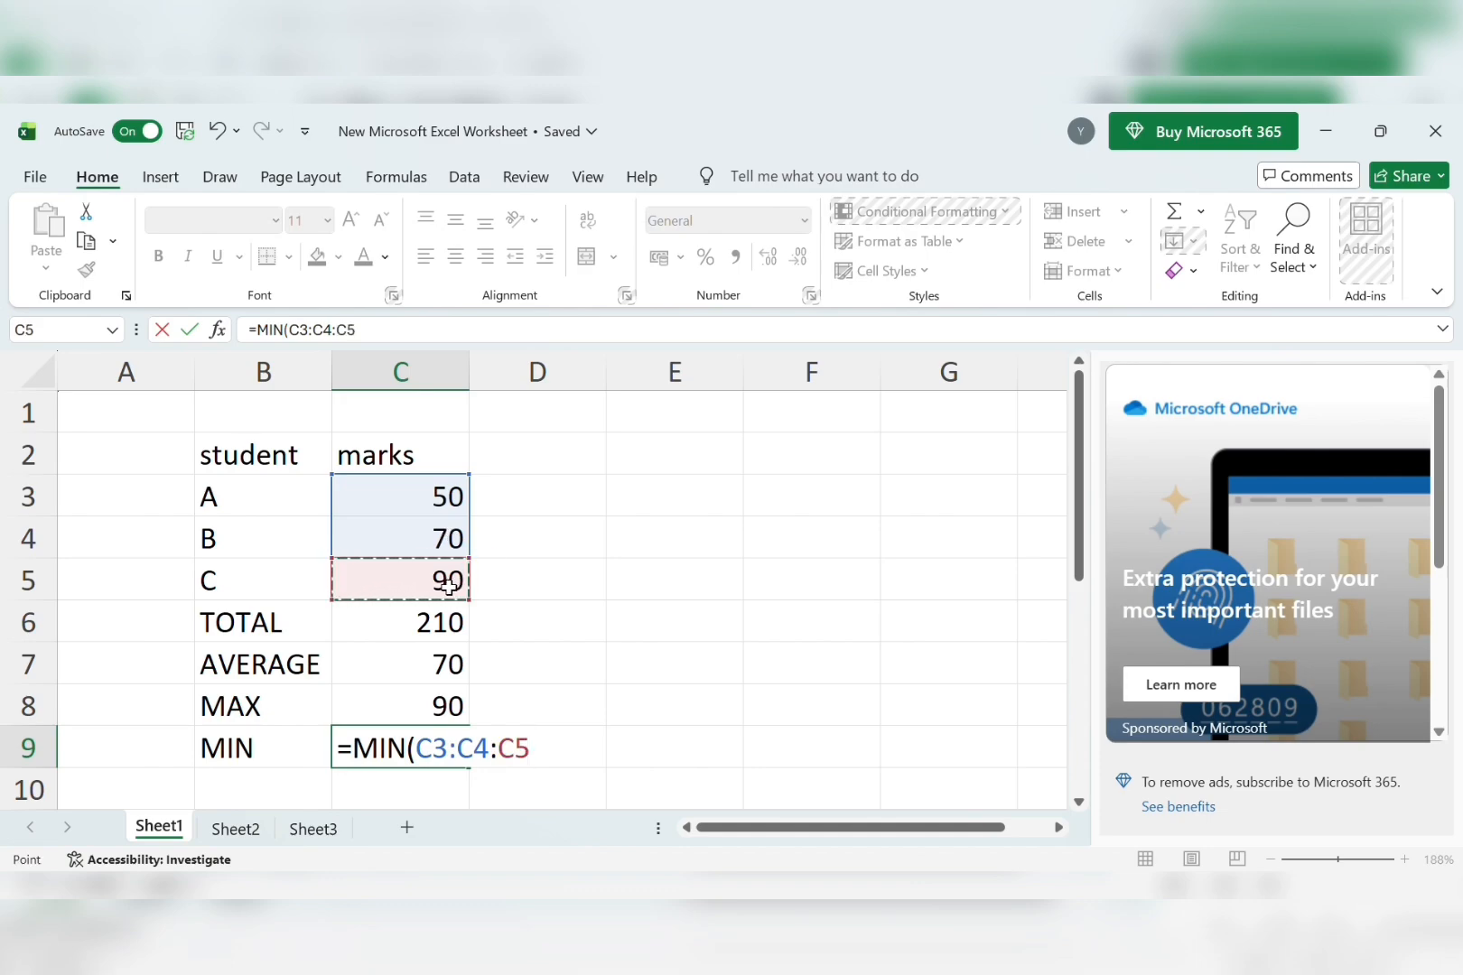
pyautogui.write(')')
pyautogui.scroll(-1, 449, 586)
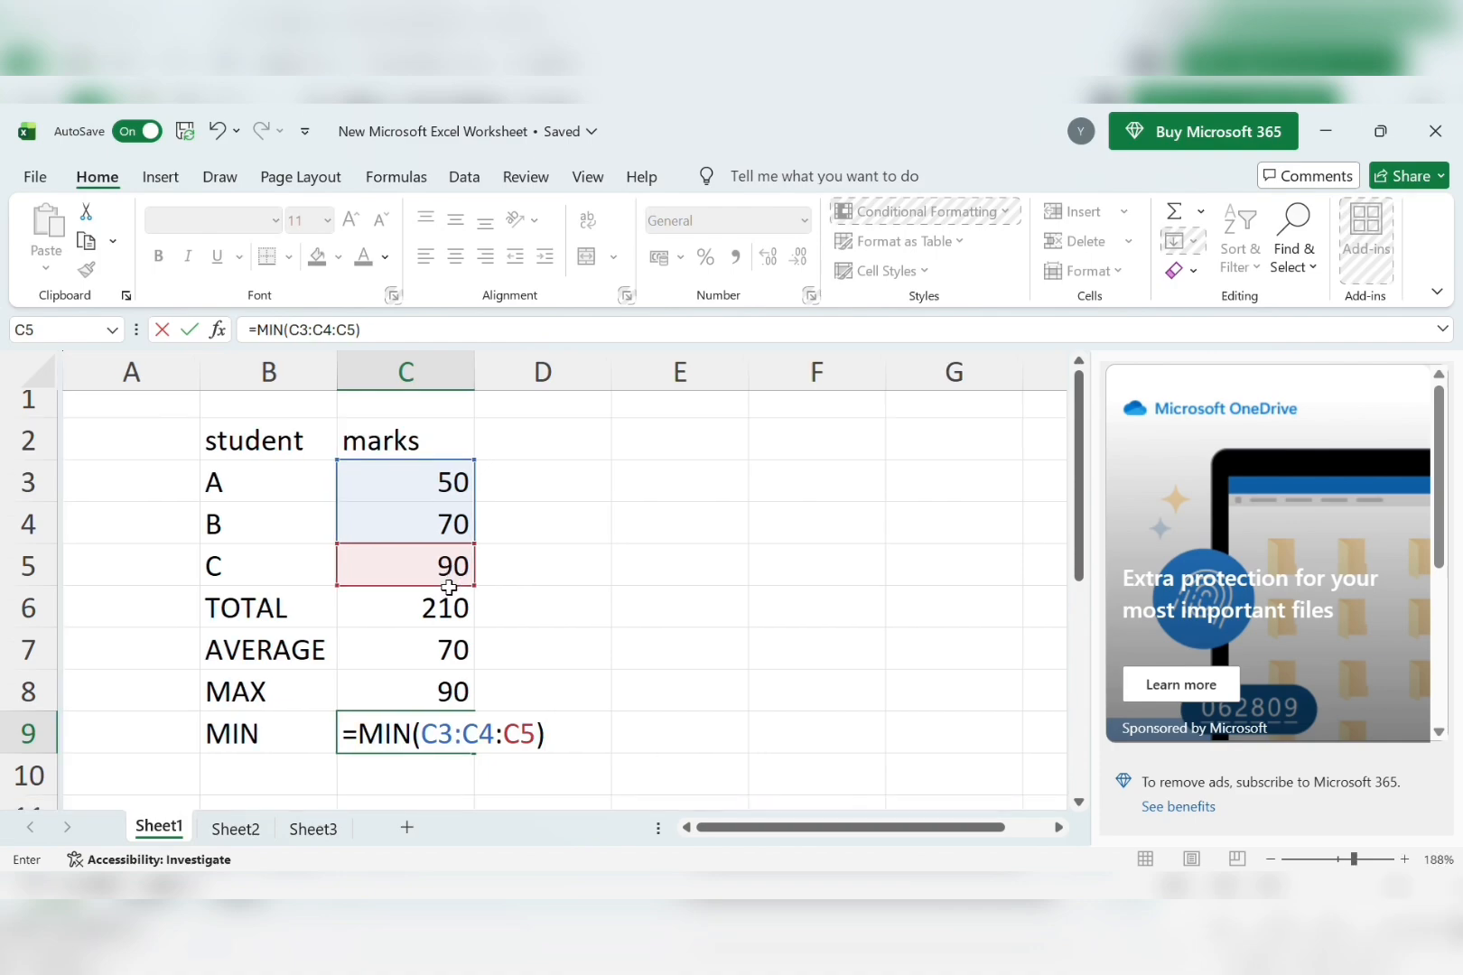
pyautogui.scroll(-1, 449, 586)
pyautogui.press('Return')
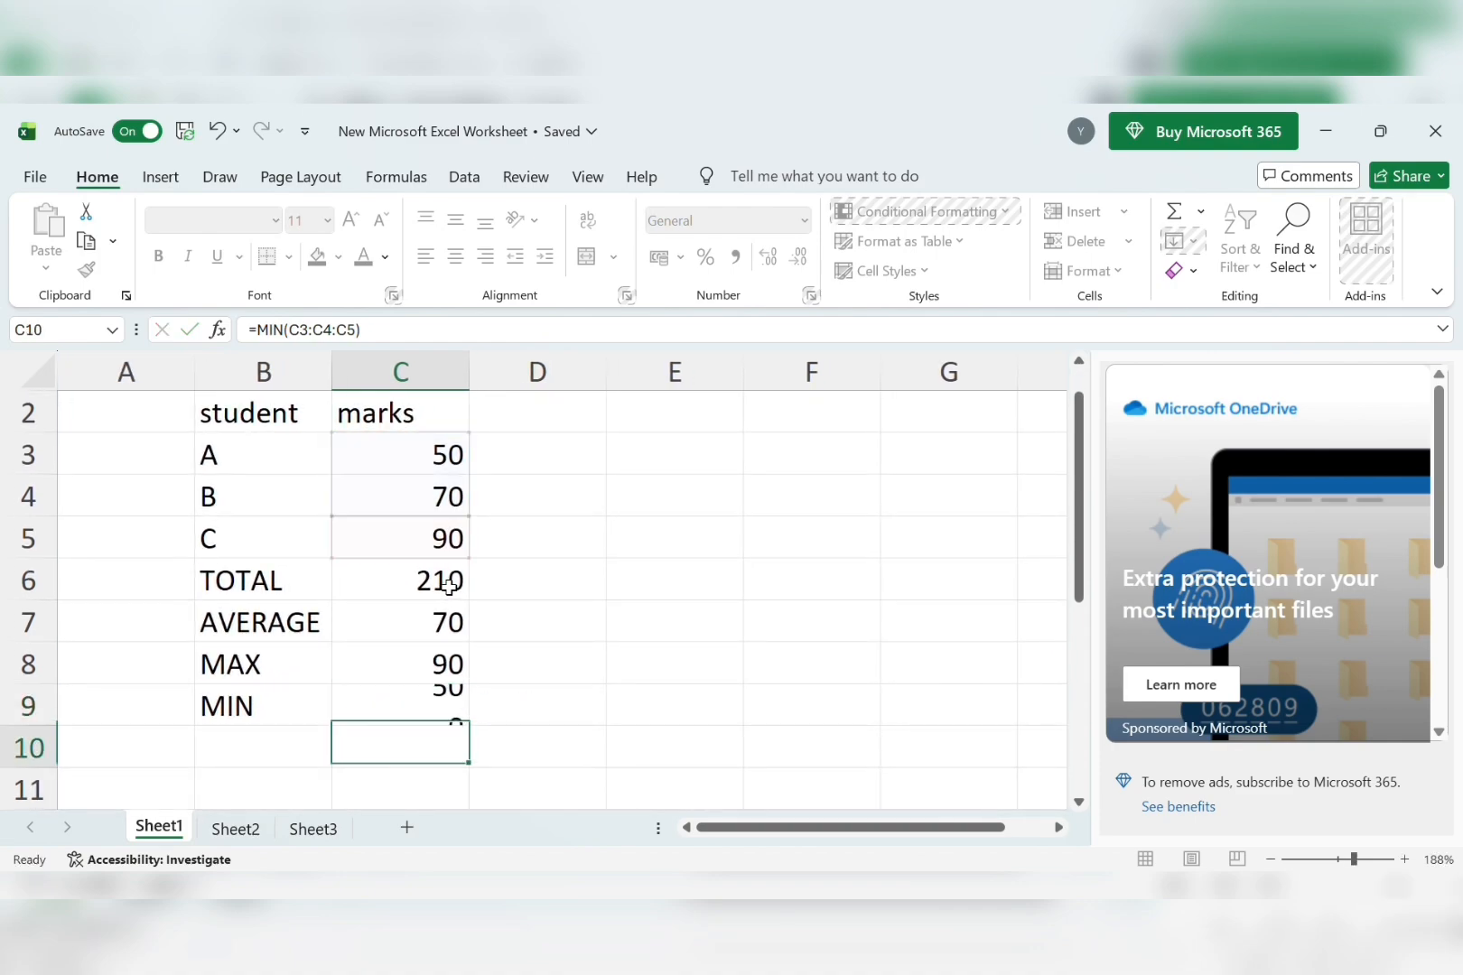